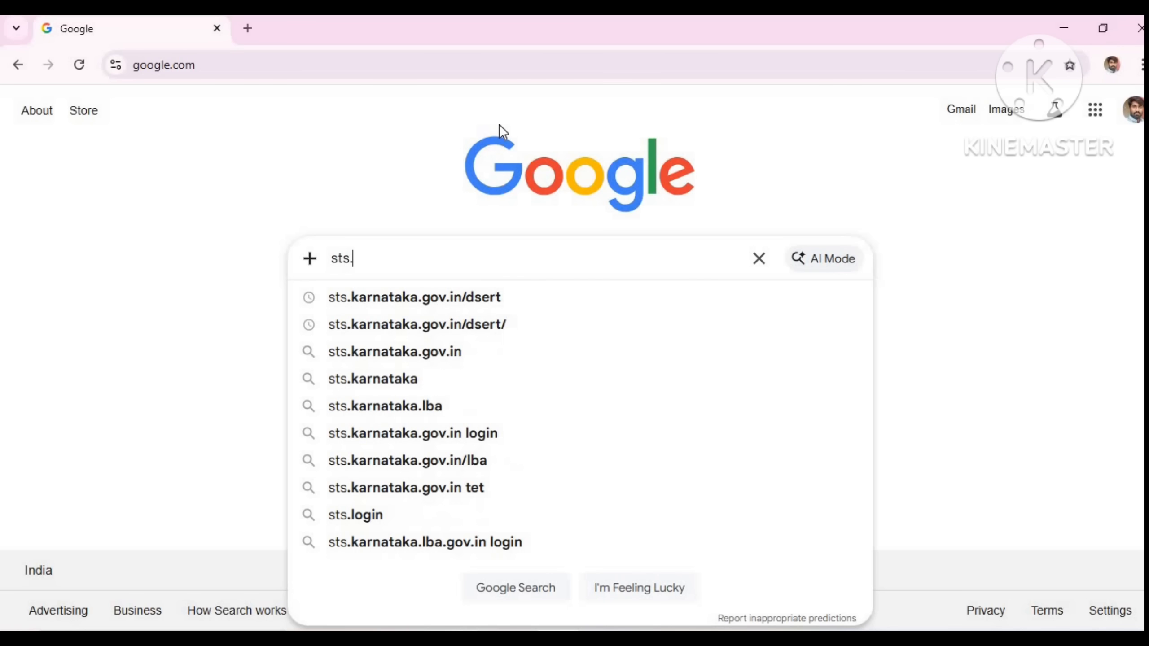
# - Search Google for sts.karnataka.gov.in/dsert and open the DSERT Programs & Activities Sign In result
pyautogui.write('ov')
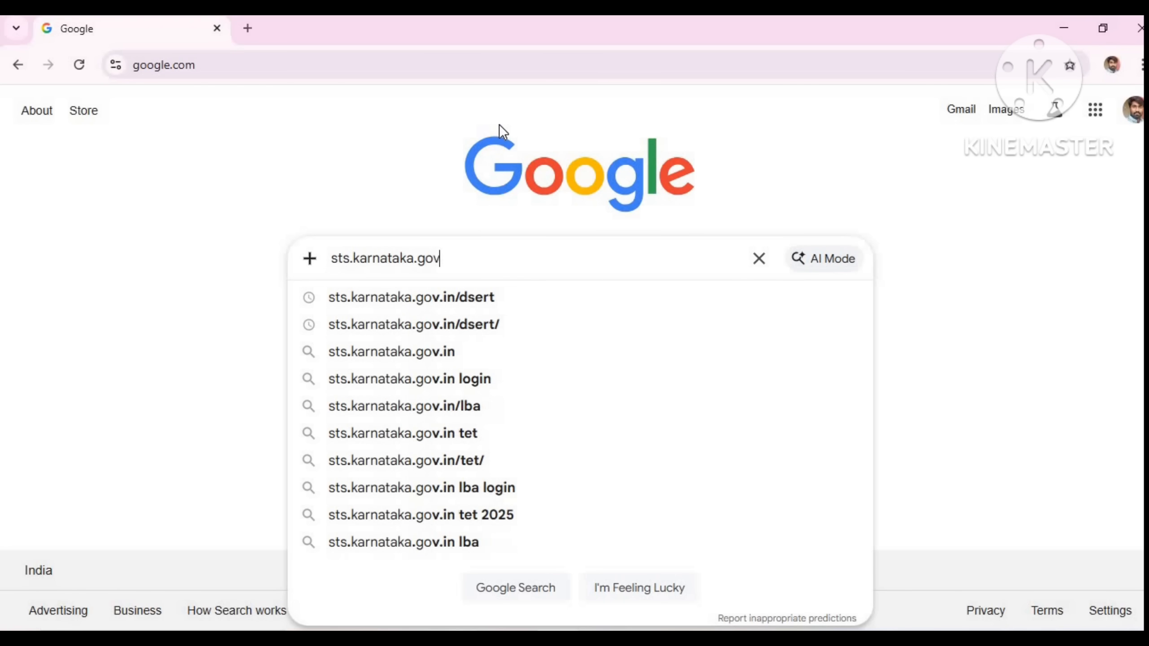
pyautogui.write('.in/dsert')
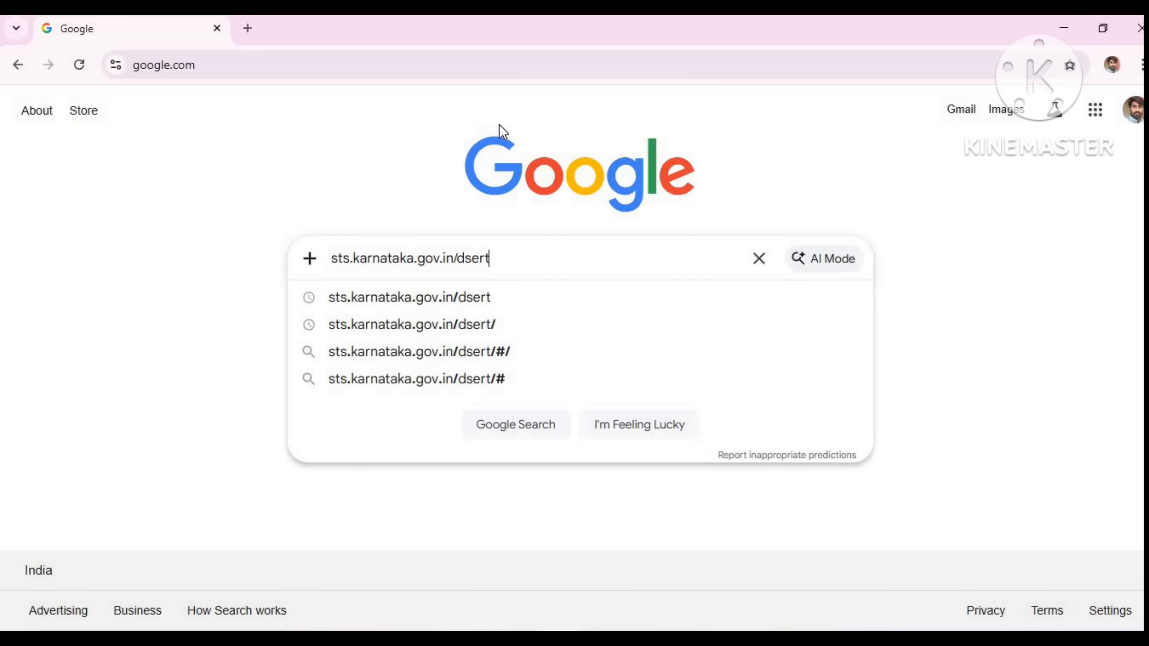
pyautogui.press('Return')
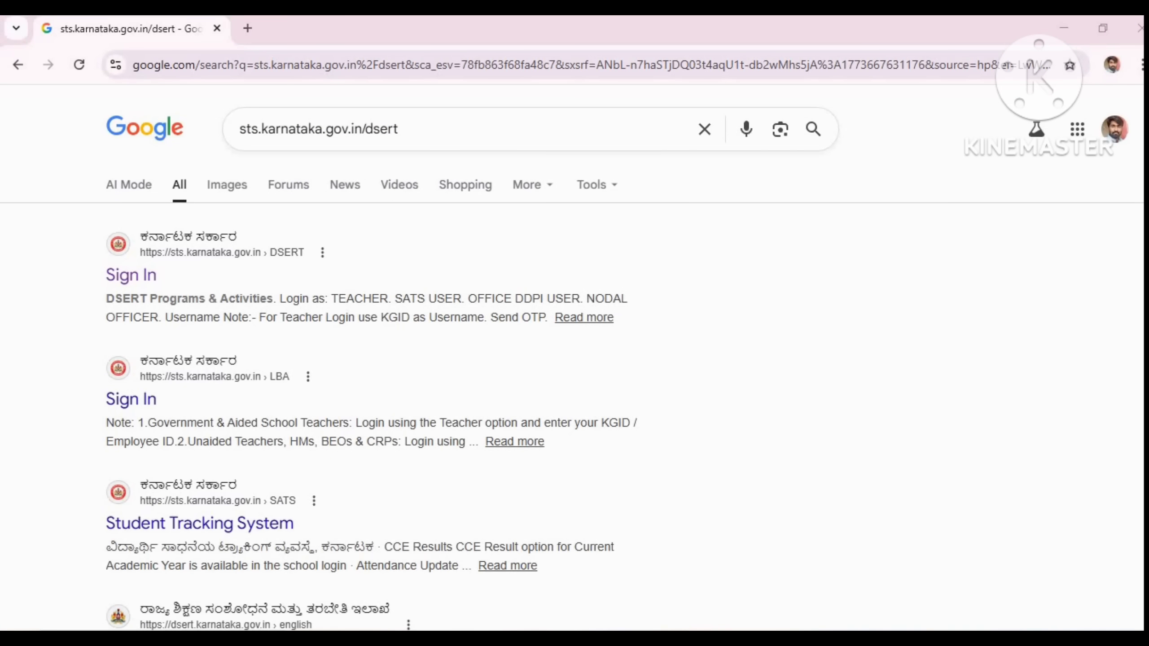
pyautogui.moveTo(108, 301)
pyautogui.mouseDown()
pyautogui.moveTo(271, 301)
pyautogui.moveTo(155, 277)
pyautogui.mouseUp()
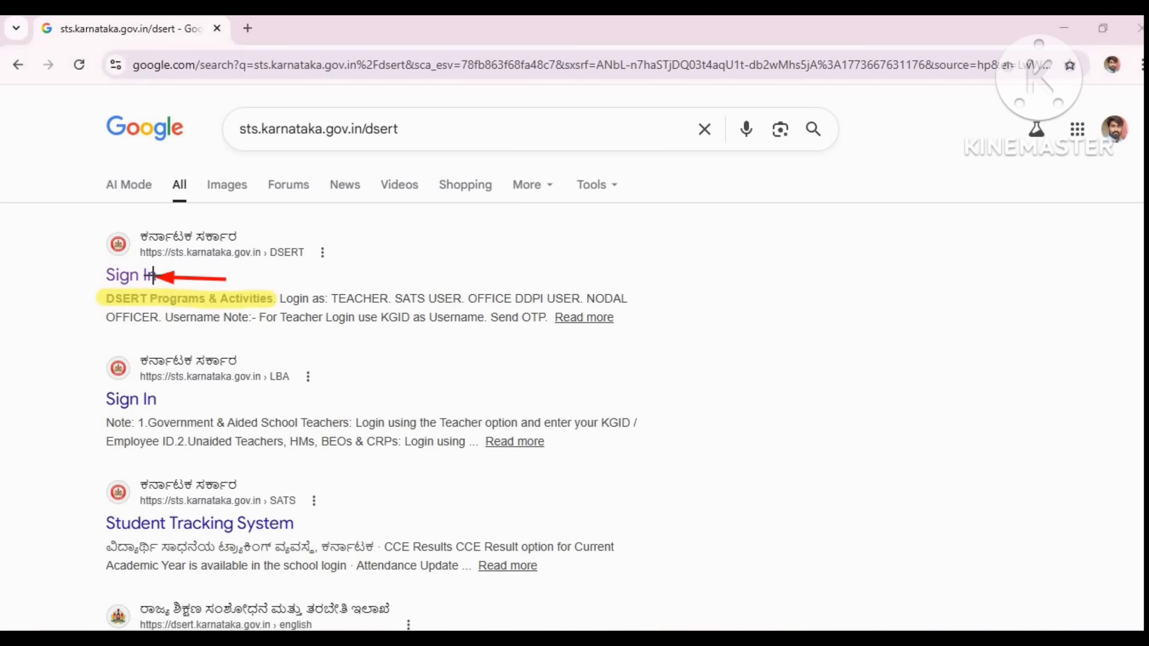
pyautogui.click(153, 274)
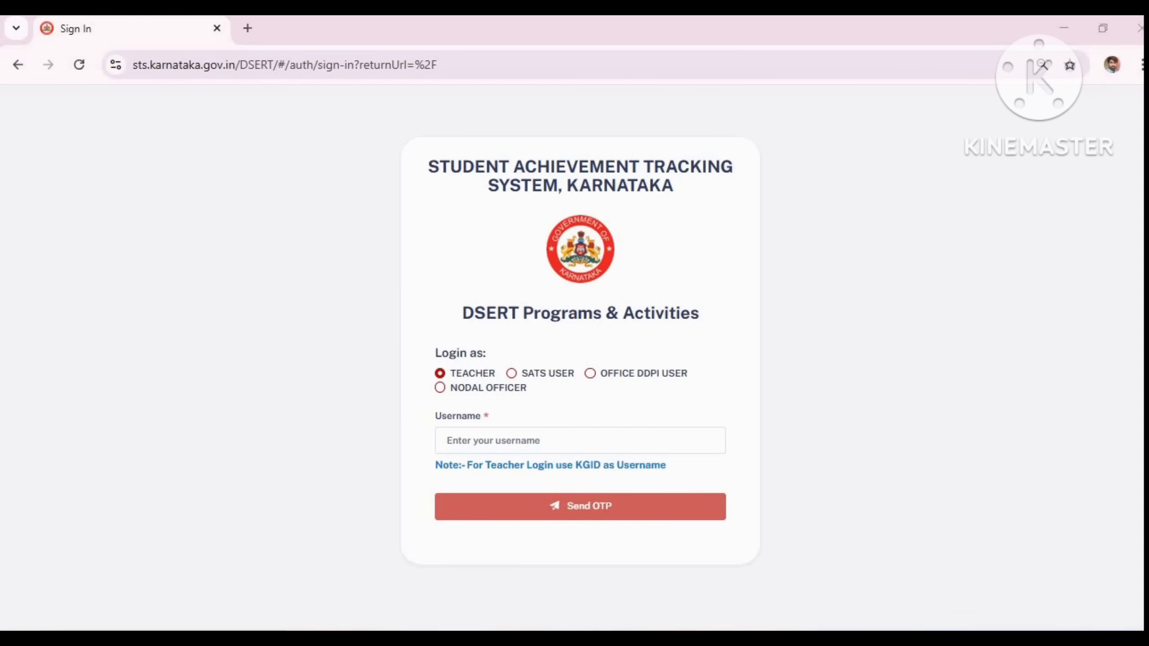
pyautogui.moveTo(461, 317); pyautogui.dragTo(698, 320)
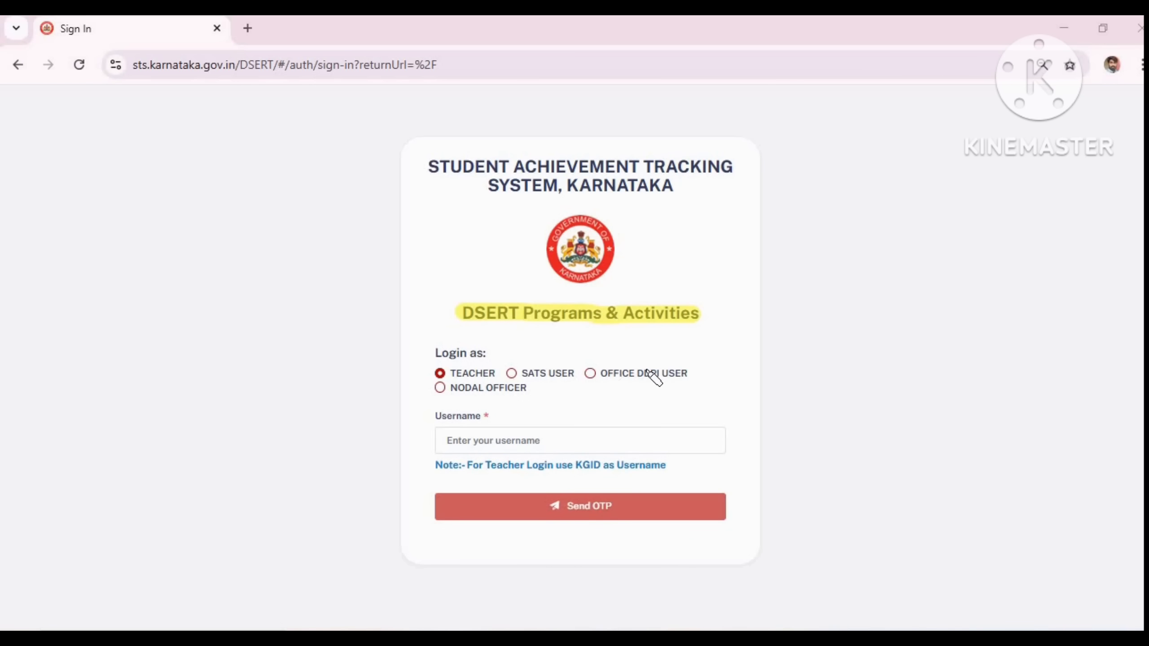
pyautogui.press('Escape')
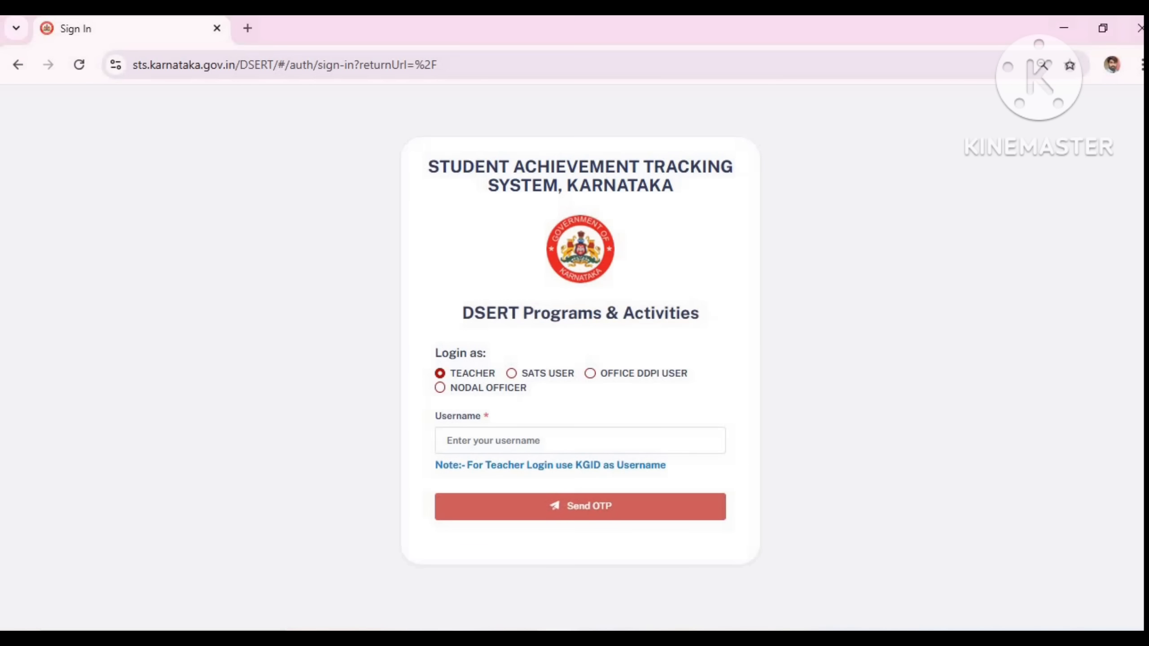
# - Load the DSERT sign-in page directly from the address sts.karnataka.gov.in/dsert/ in a new browser tab
pyautogui.click(247, 29)
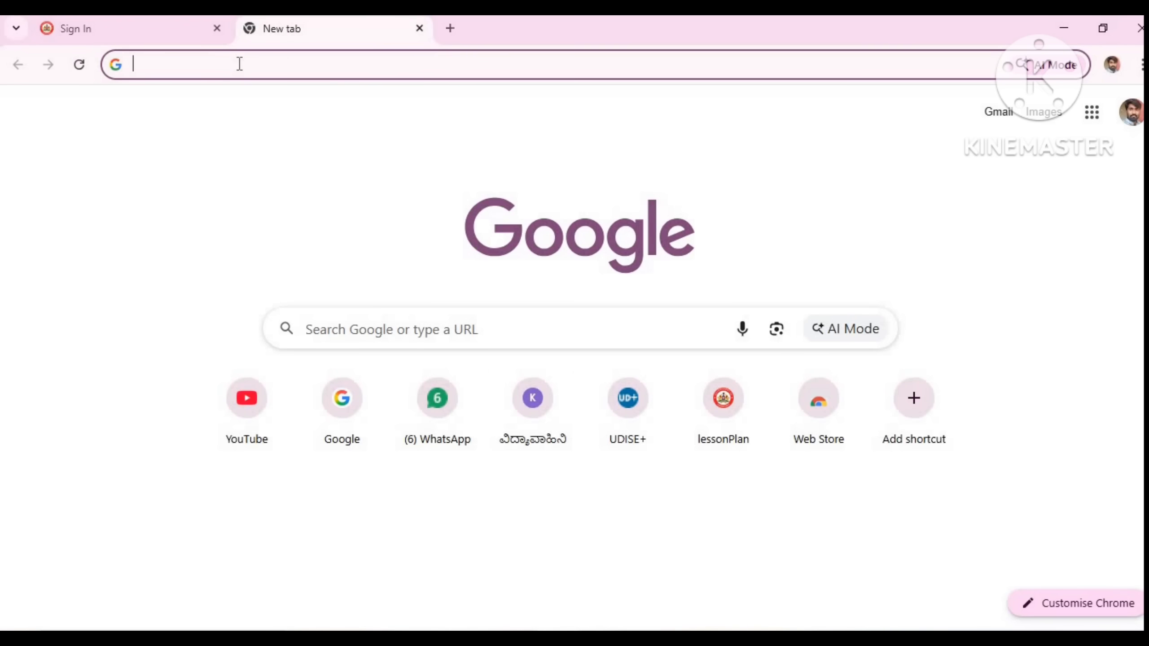
pyautogui.write('sts.karn')
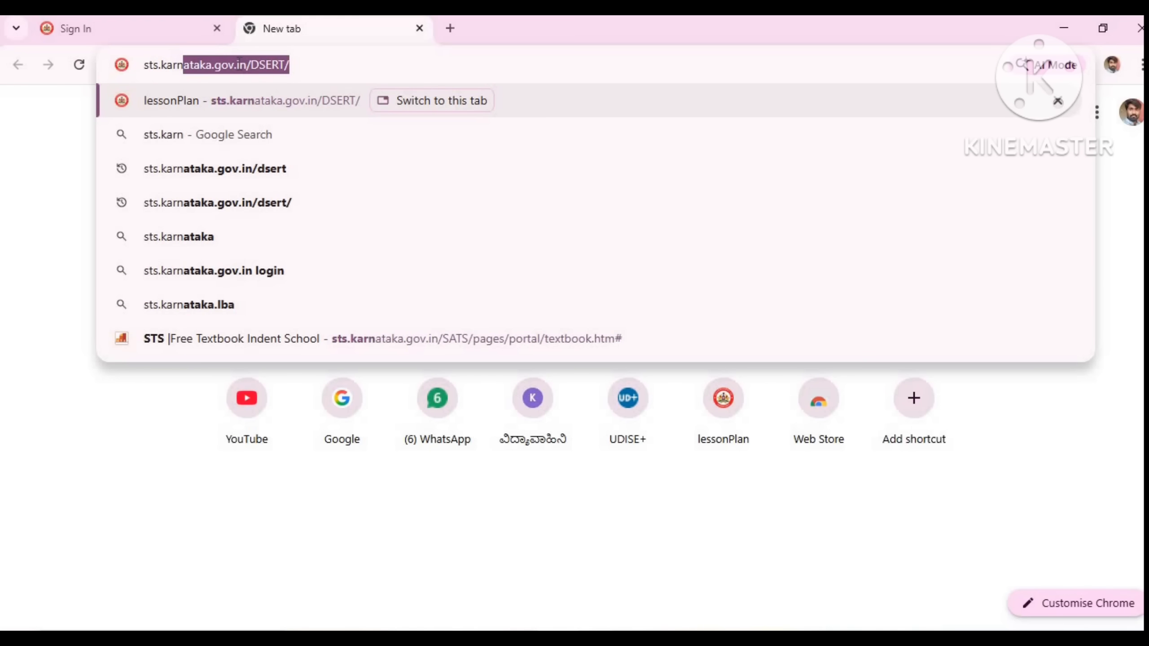
pyautogui.write('ataka.gov.in')
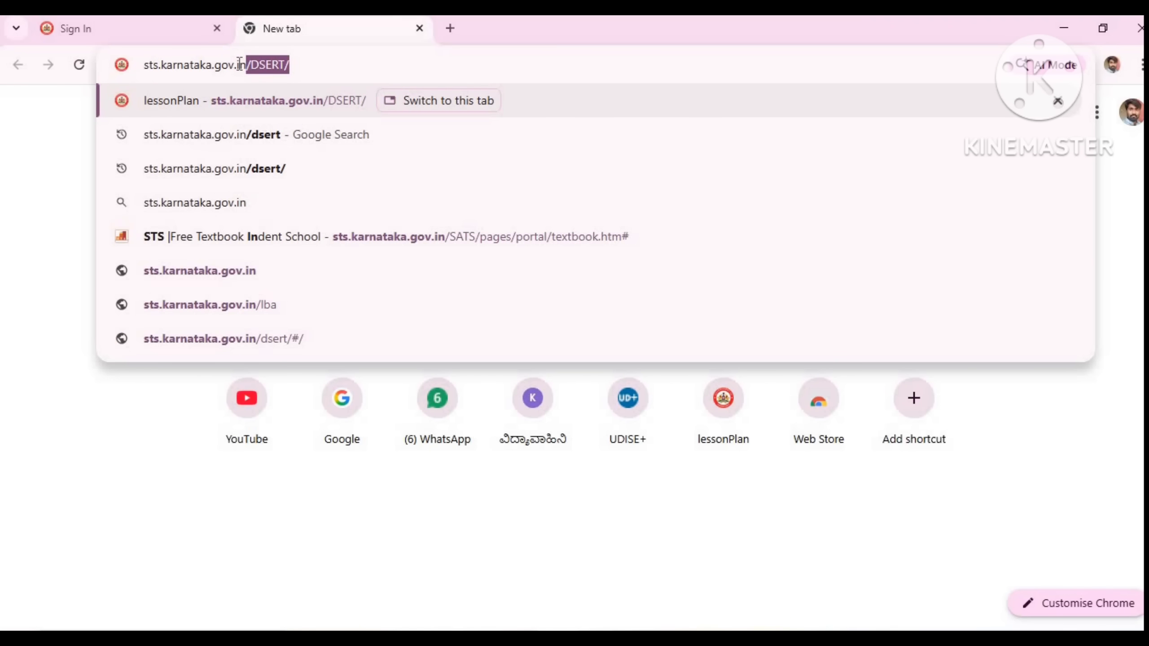
pyautogui.write('/dsert/')
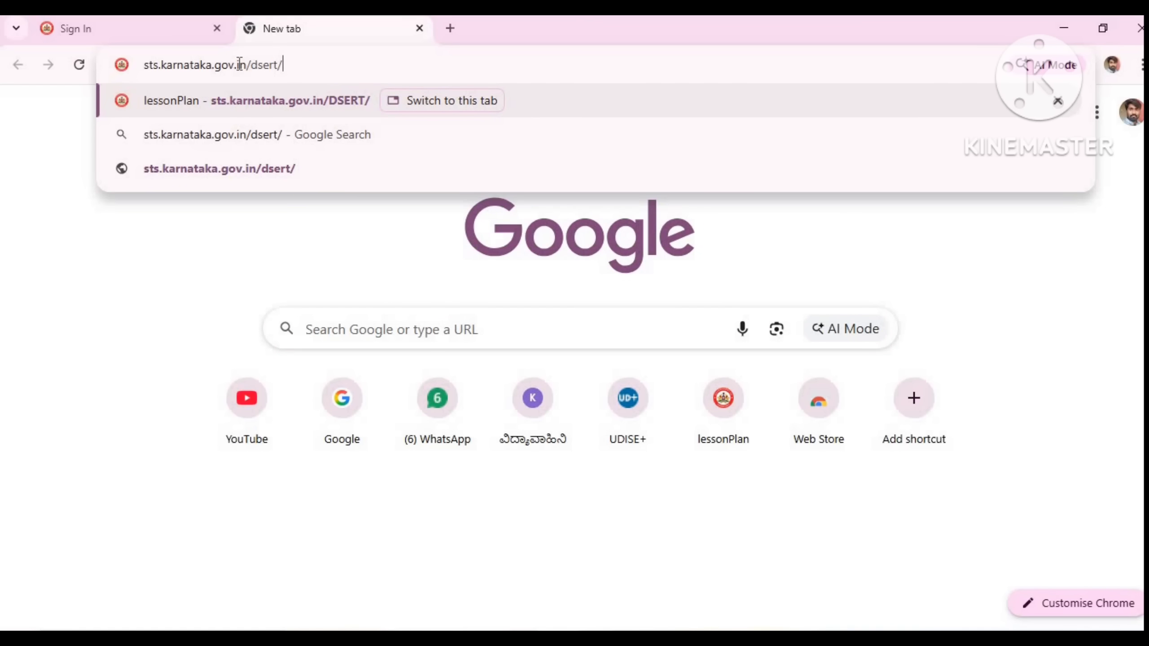
pyautogui.press('Return')
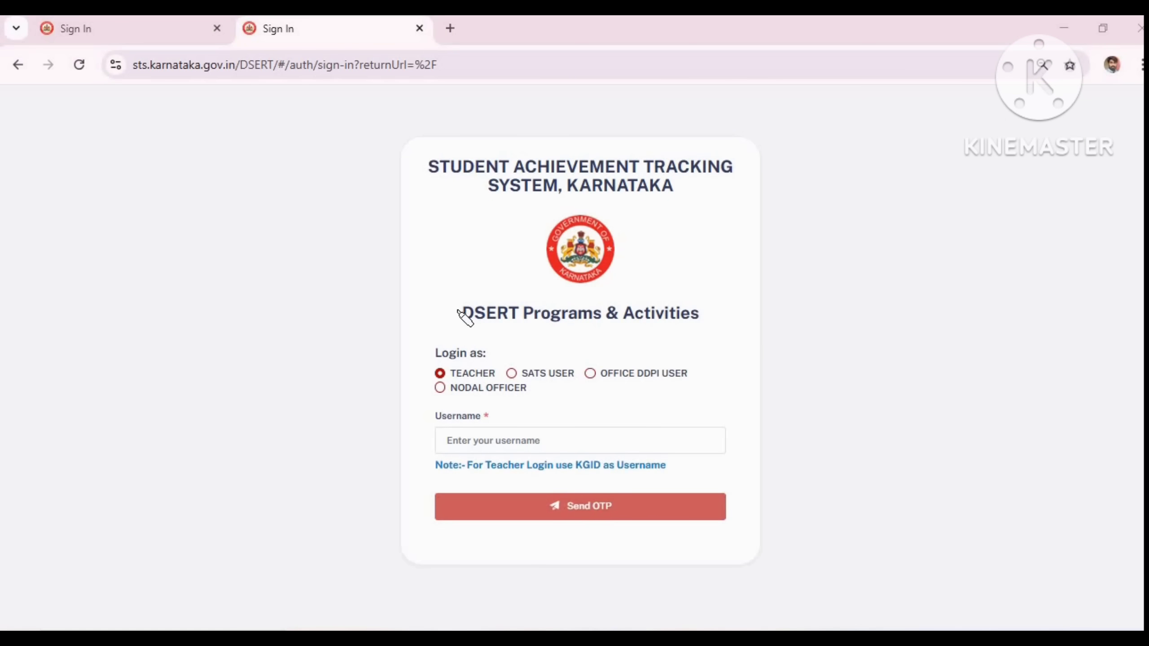
pyautogui.moveTo(457, 313); pyautogui.dragTo(708, 315)
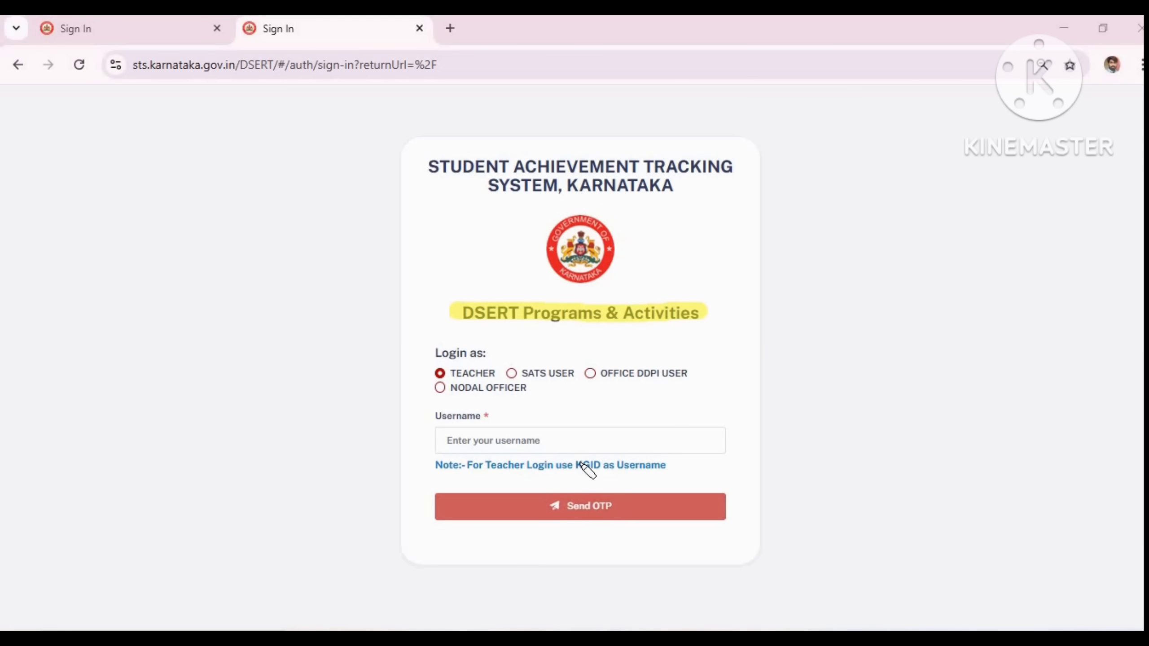
pyautogui.press('Escape')
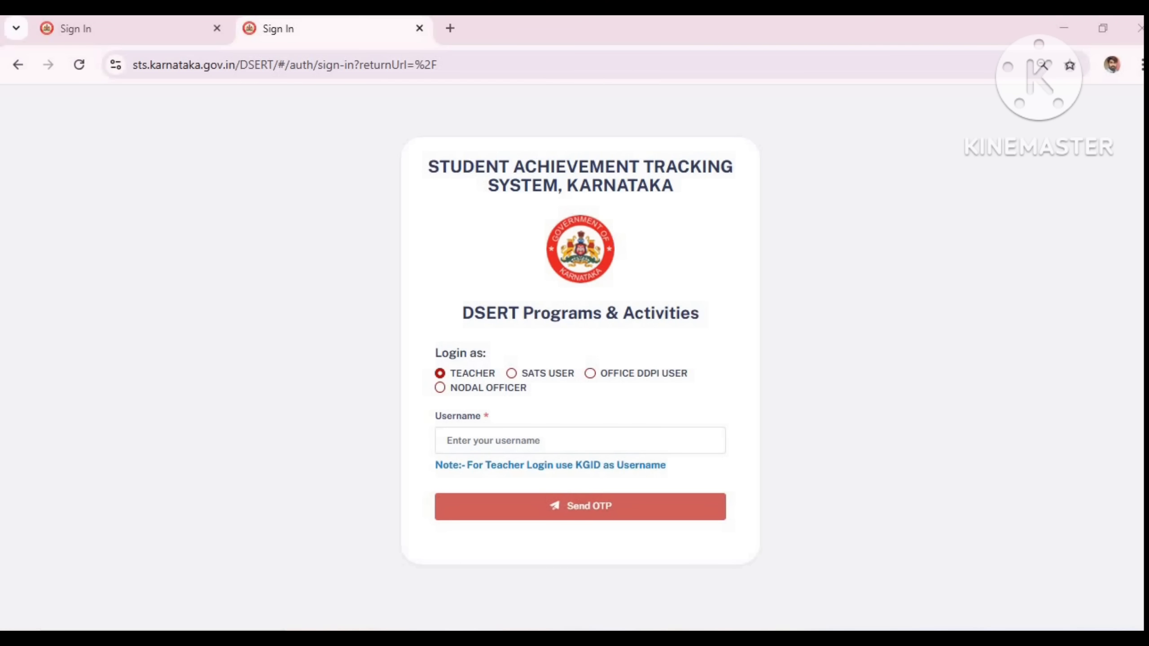
# - Choose SATS USER as the login type on the DSERT Programs & Activities sign-in form
pyautogui.moveTo(437, 352)
pyautogui.mouseDown()
pyautogui.moveTo(475, 351)
pyautogui.moveTo(513, 382)
pyautogui.moveTo(578, 385)
pyautogui.mouseUp()
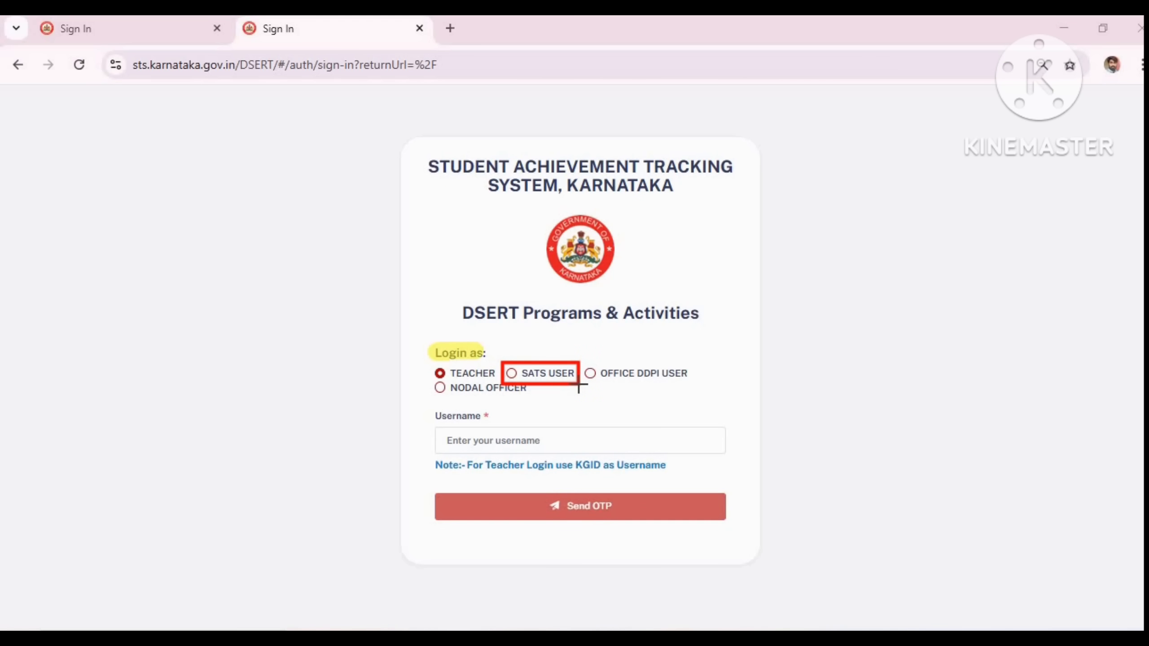
pyautogui.click(512, 375)
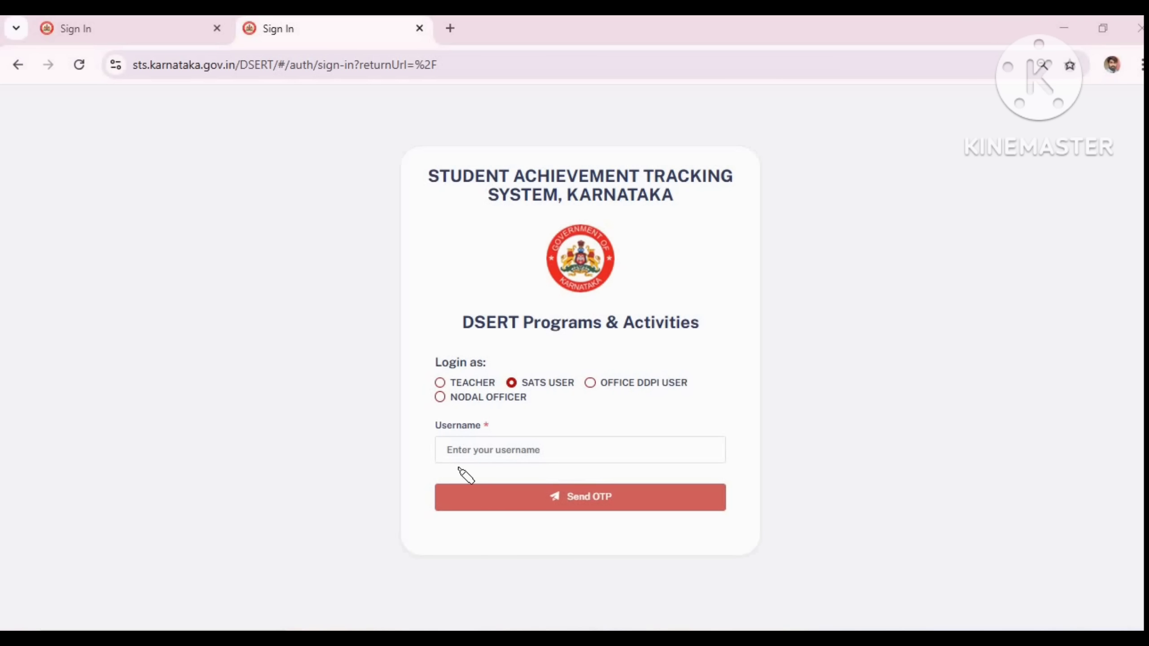
pyautogui.moveTo(434, 427); pyautogui.dragTo(485, 424)
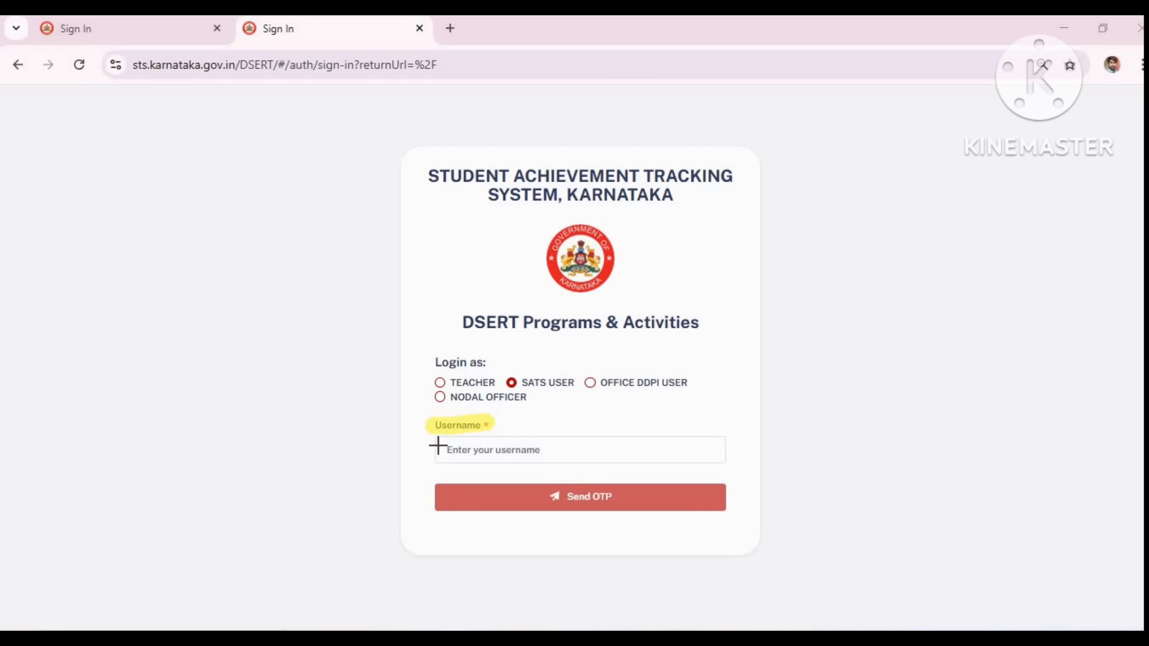
pyautogui.moveTo(438, 446)
pyautogui.mouseDown()
pyautogui.moveTo(454, 465)
pyautogui.moveTo(655, 464)
pyautogui.mouseUp()
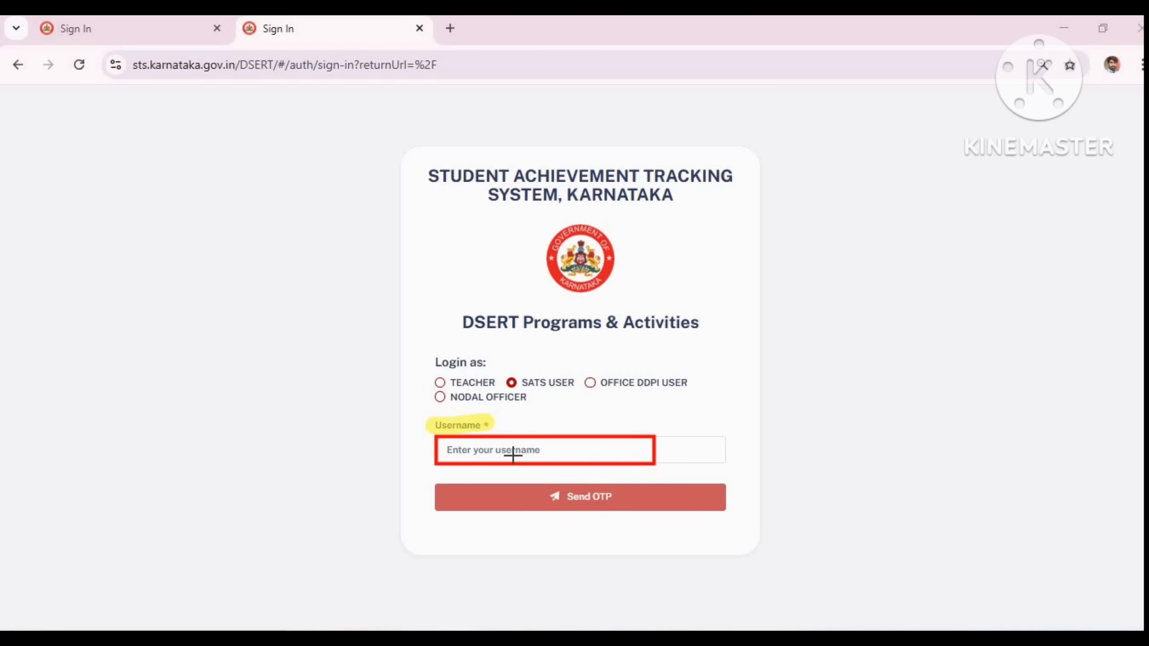
pyautogui.moveTo(819, 503); pyautogui.dragTo(727, 499)
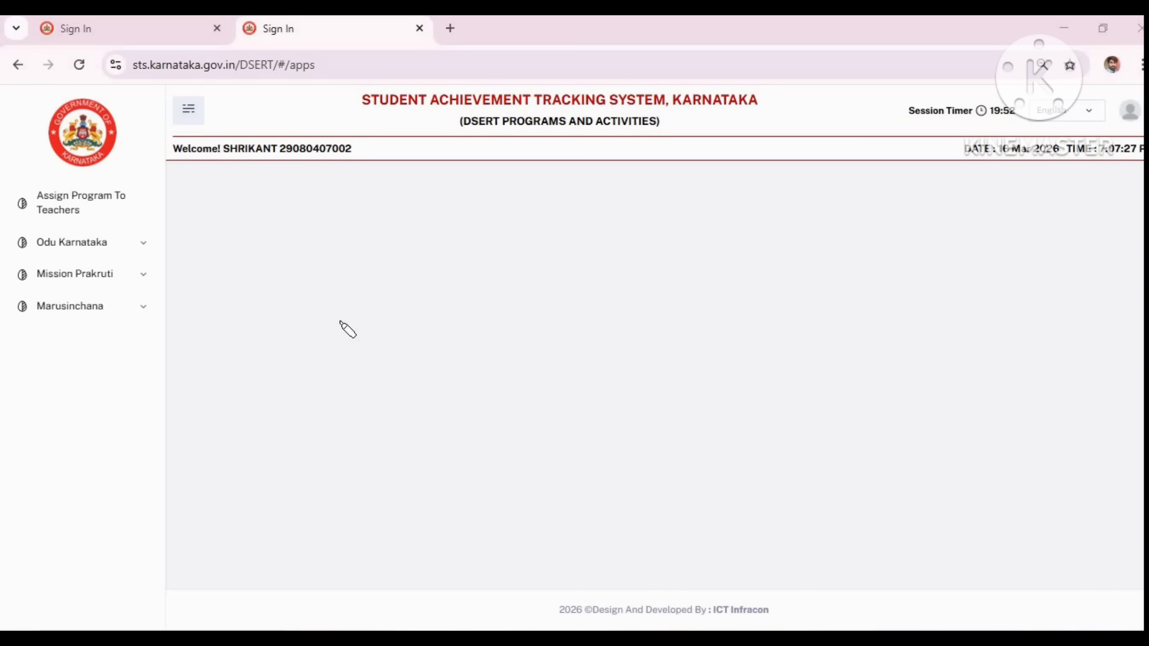
# - Open the Assign Program To Teachers page of the DSERT portal
pyautogui.moveTo(67, 181); pyautogui.dragTo(66, 351)
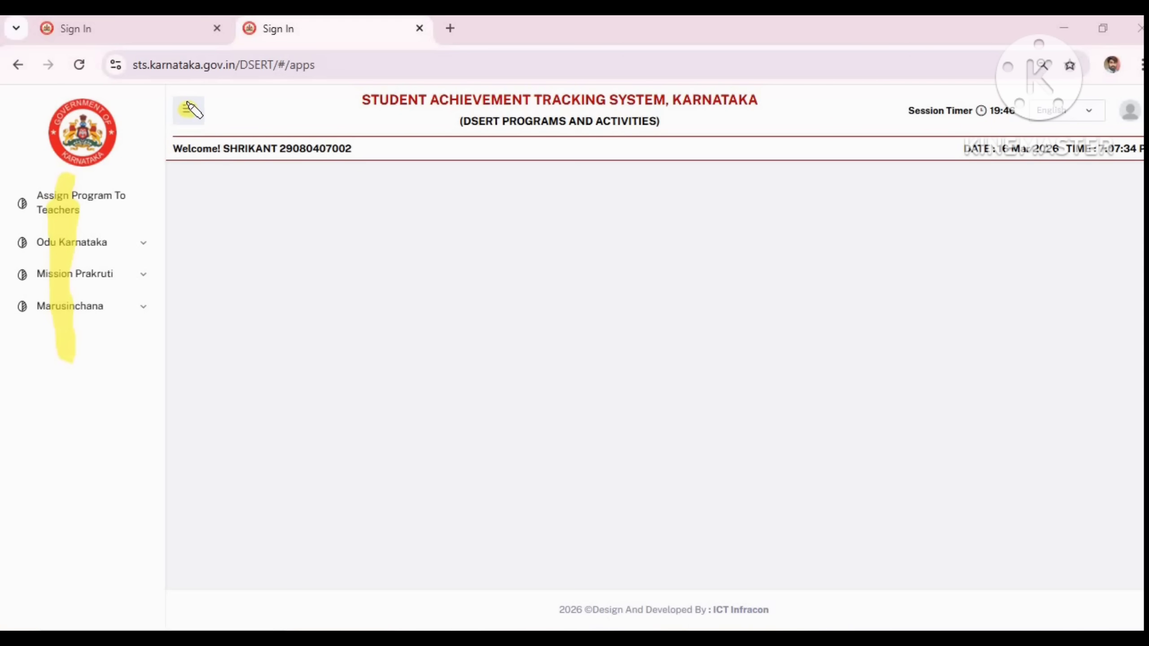
pyautogui.click(187, 106)
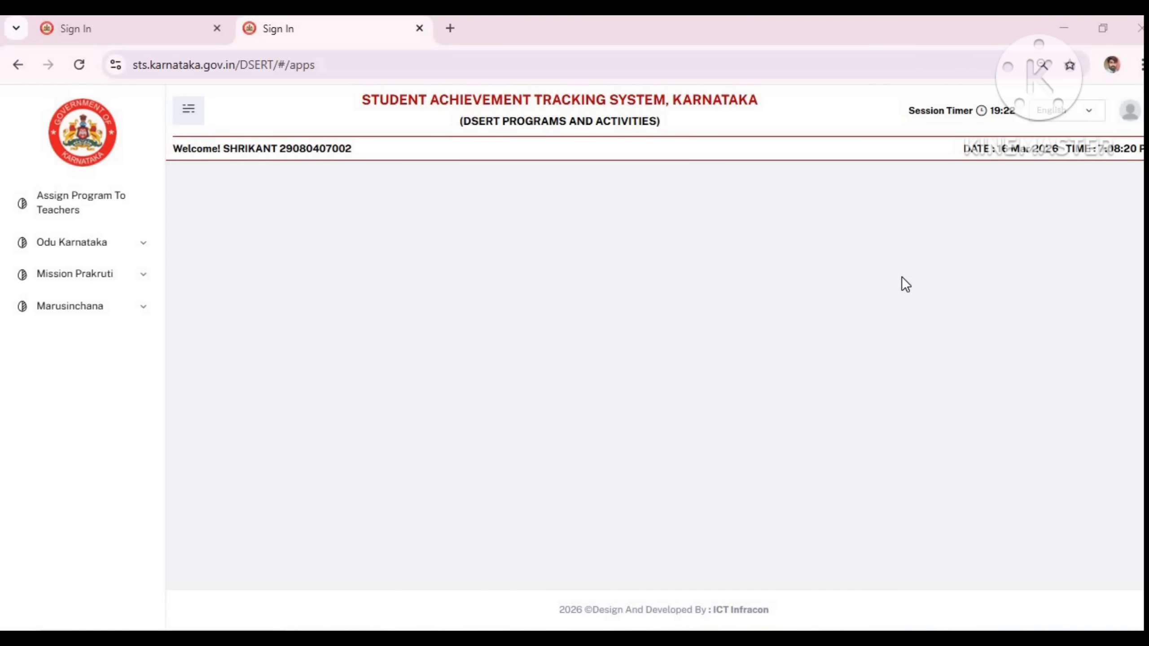
pyautogui.moveTo(57, 185); pyautogui.dragTo(65, 316)
pyautogui.moveTo(15, 181)
pyautogui.mouseDown()
pyautogui.moveTo(41, 215)
pyautogui.moveTo(144, 224)
pyautogui.mouseUp()
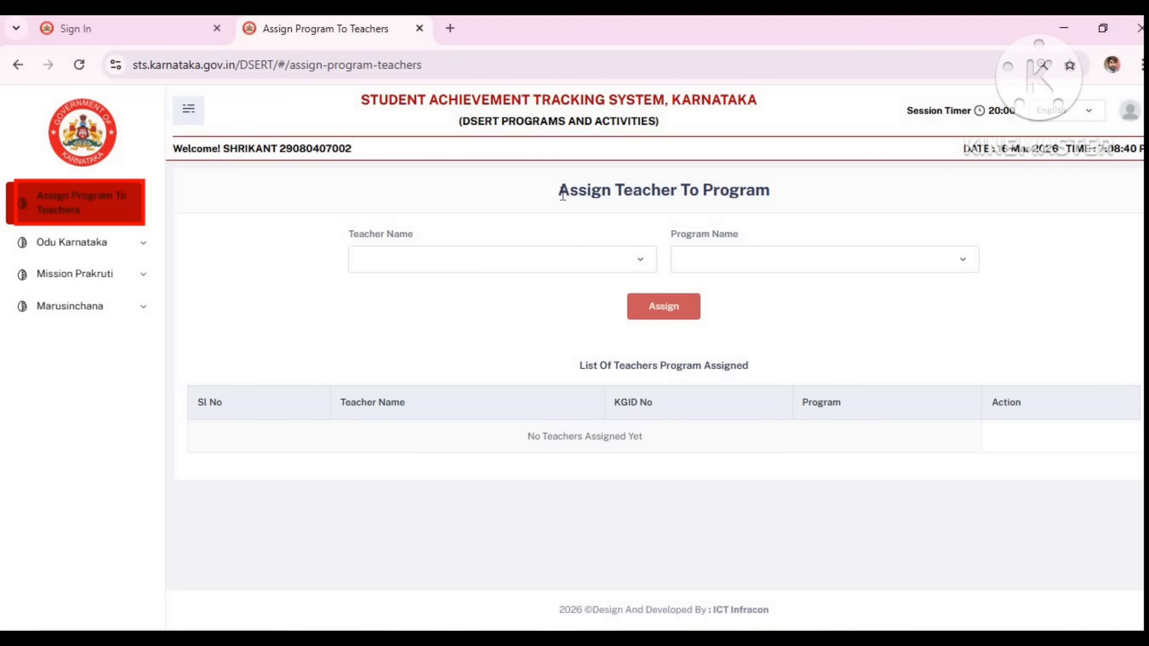
pyautogui.moveTo(559, 190); pyautogui.dragTo(772, 193)
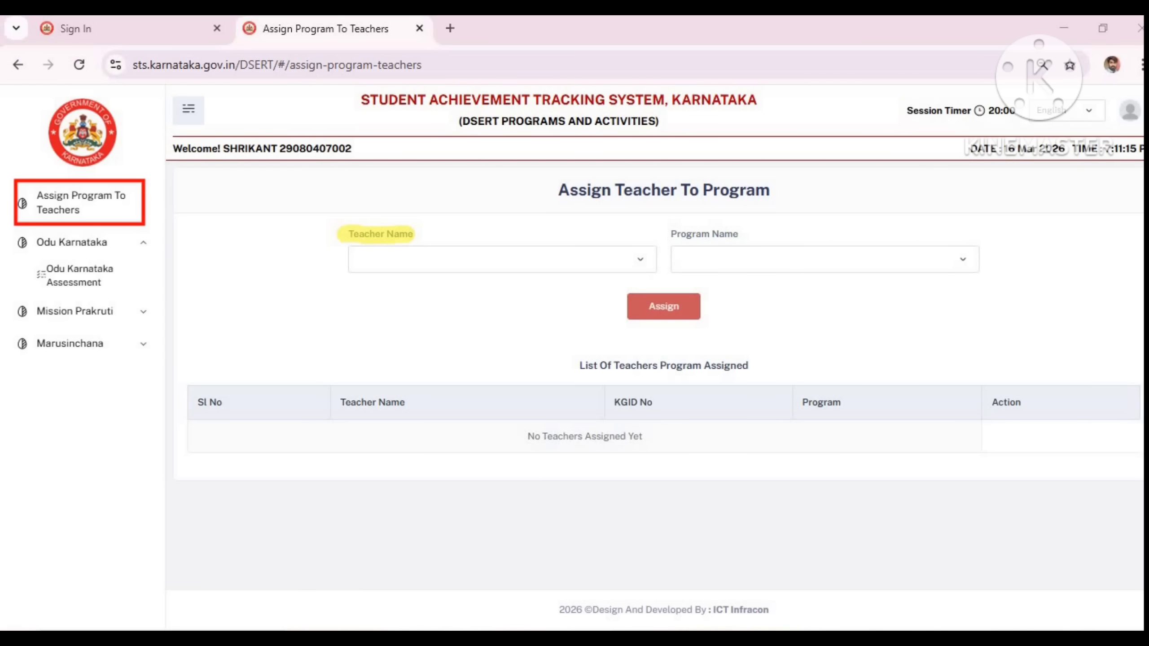
# - Assign the last teacher in the Teacher Name list to the Odu Karnataka program and save the assignment
pyautogui.click(641, 258)
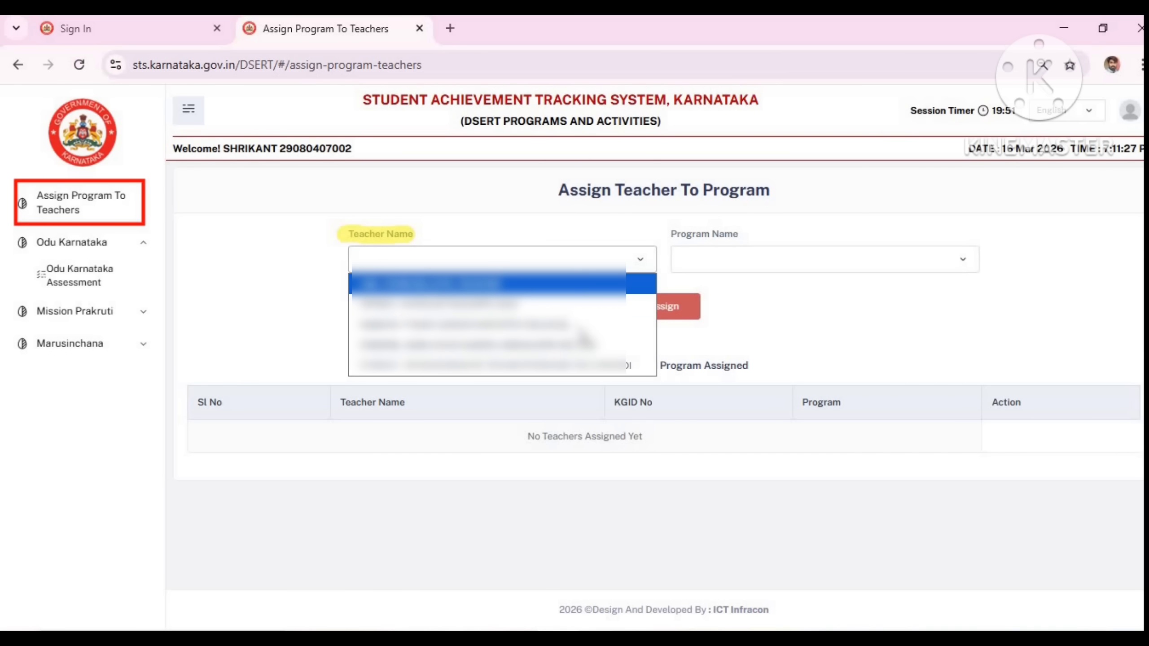
pyautogui.click(582, 372)
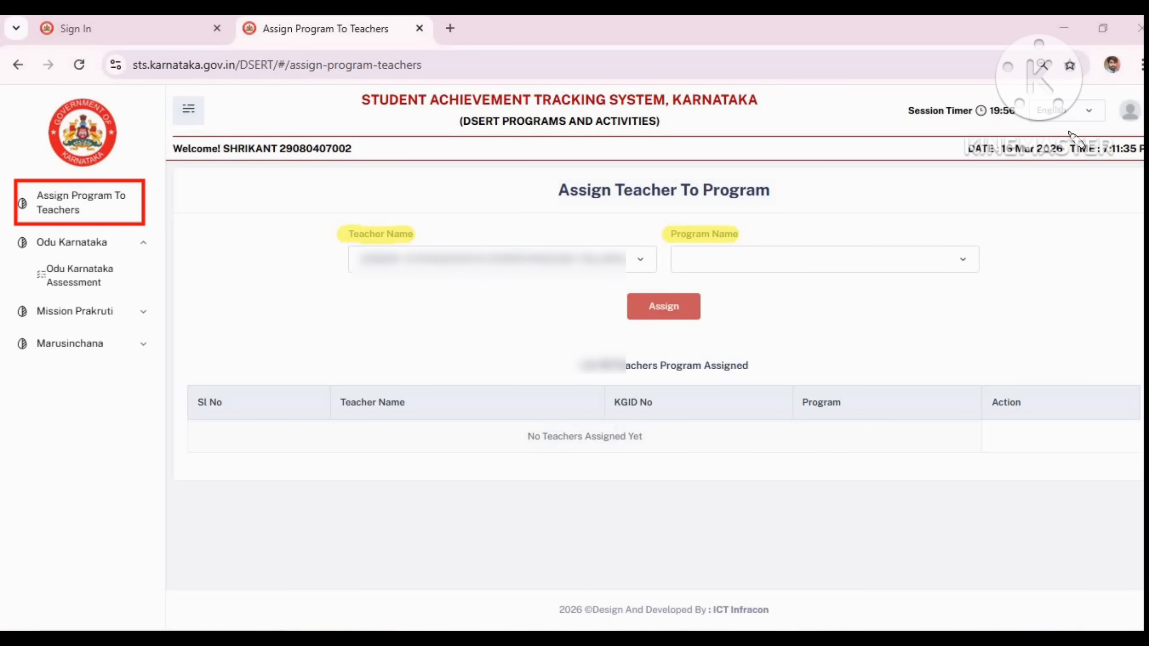
pyautogui.click(768, 259)
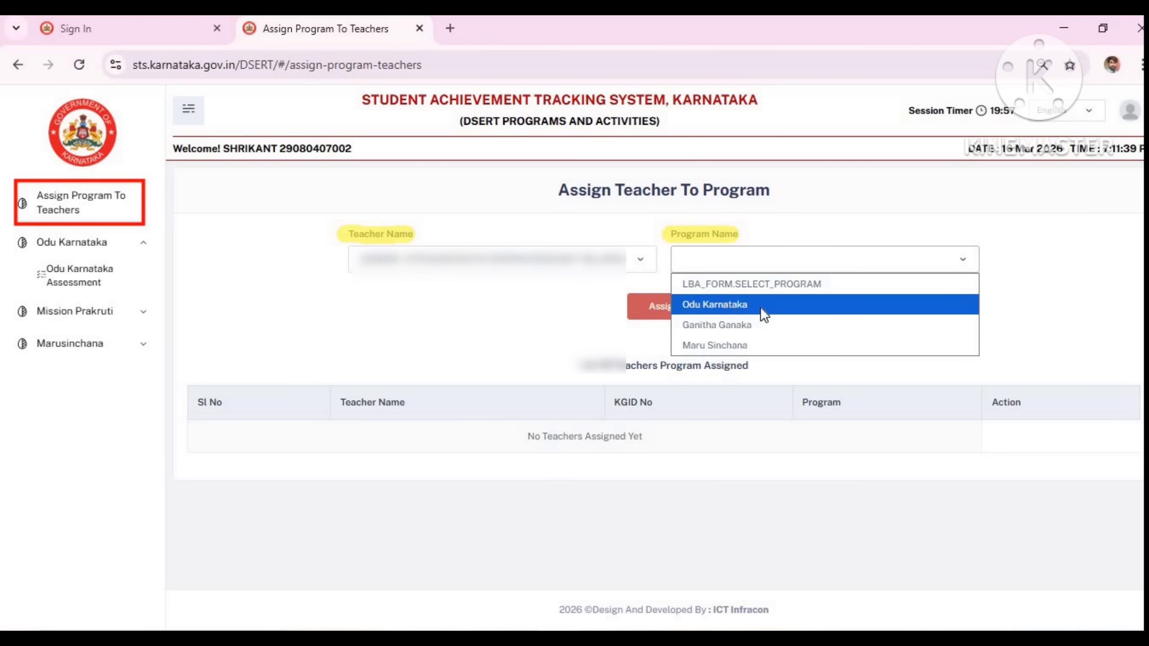
pyautogui.click(762, 308)
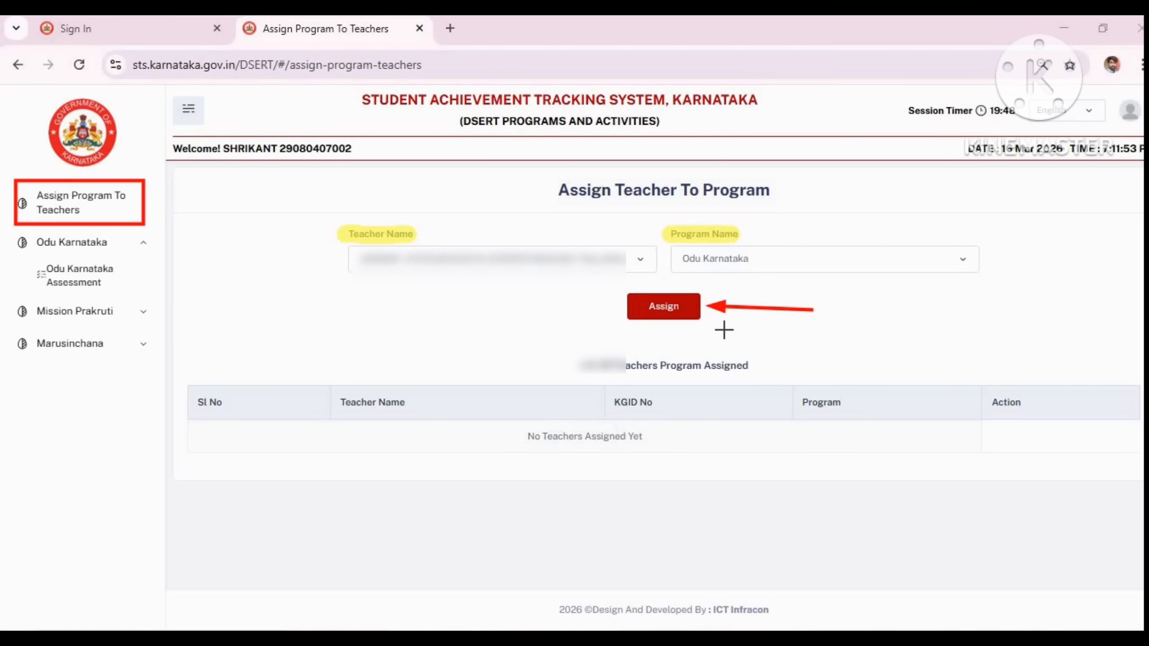
pyautogui.click(664, 307)
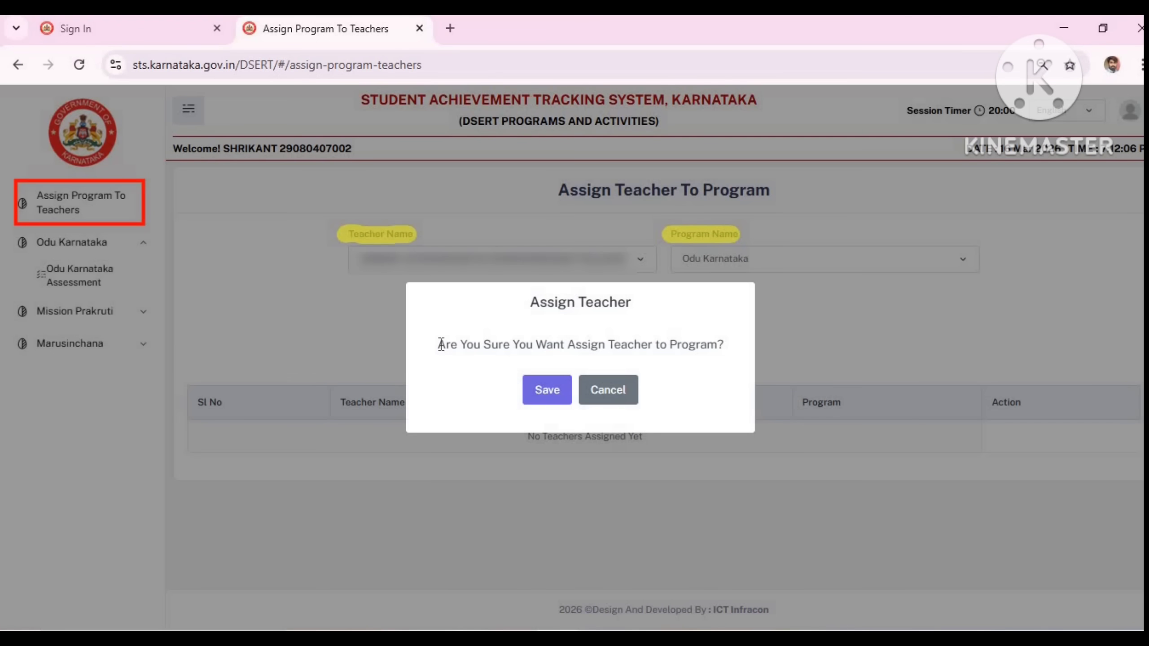
pyautogui.moveTo(441, 345); pyautogui.dragTo(728, 344)
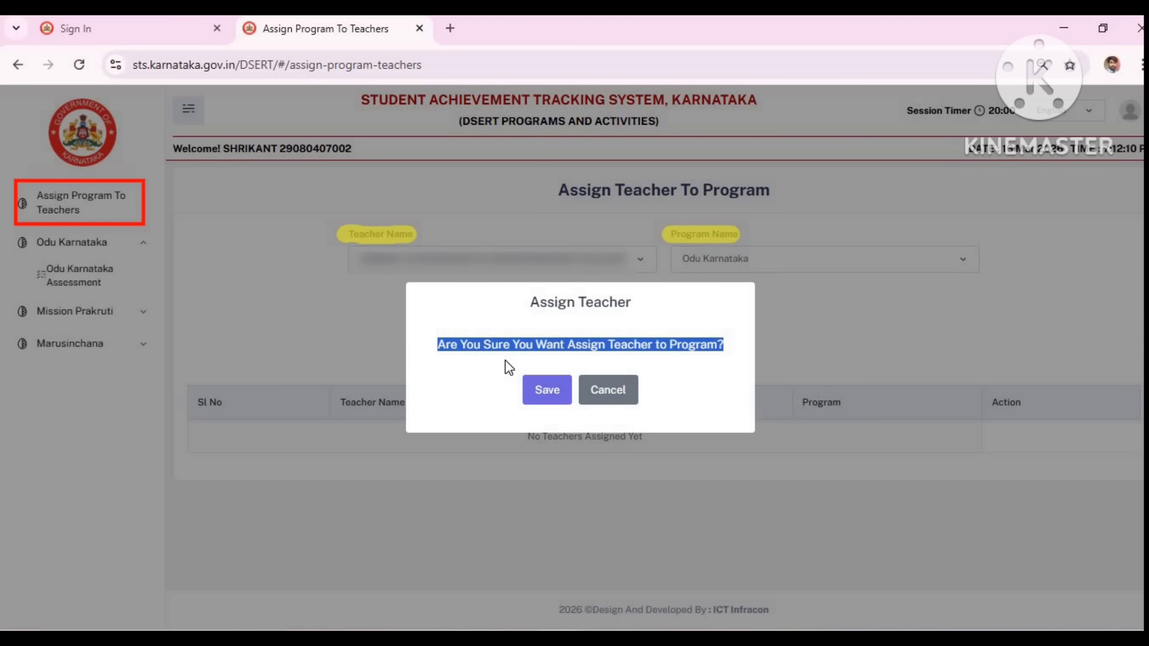
pyautogui.click(547, 396)
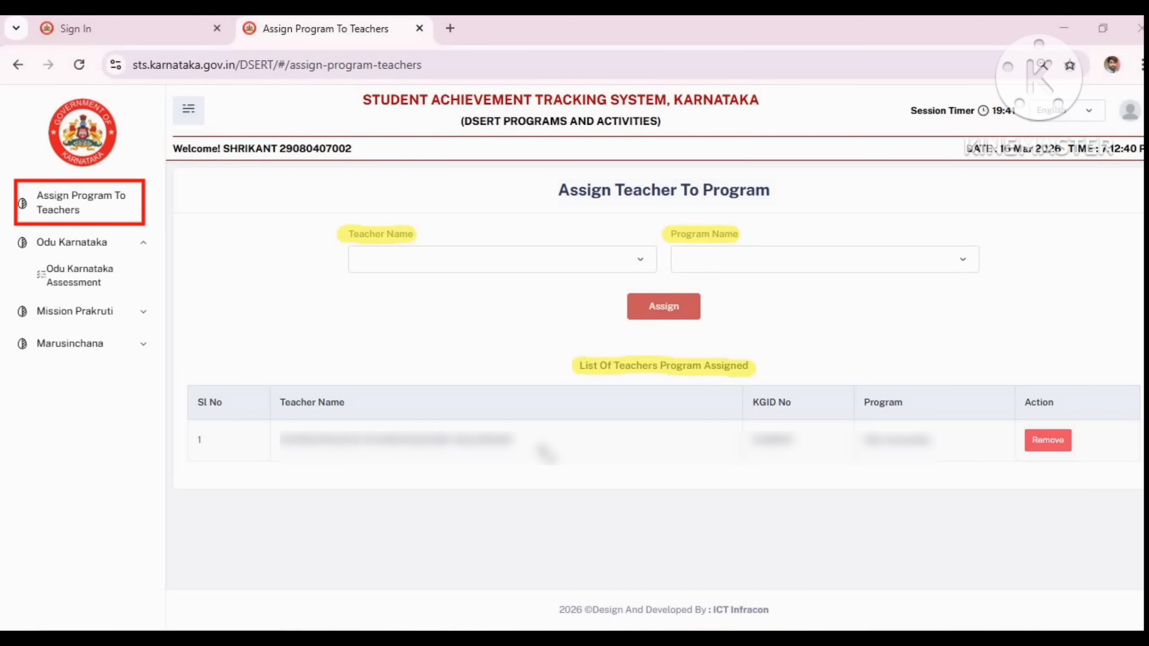
pyautogui.moveTo(199, 402); pyautogui.dragTo(702, 400)
pyautogui.moveTo(811, 402); pyautogui.dragTo(1015, 401)
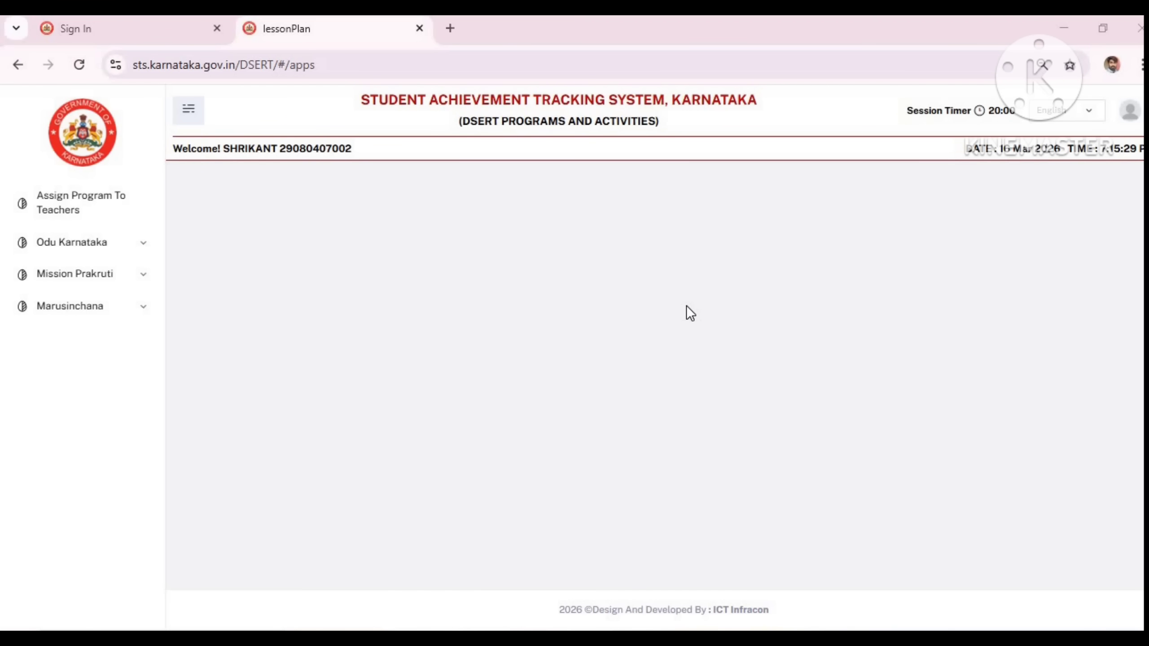
# - Load the DSERT sign-in page again from the address sts.karnataka.gov.in/DSERT/, starting at the Google home page
pyautogui.click(1130, 111)
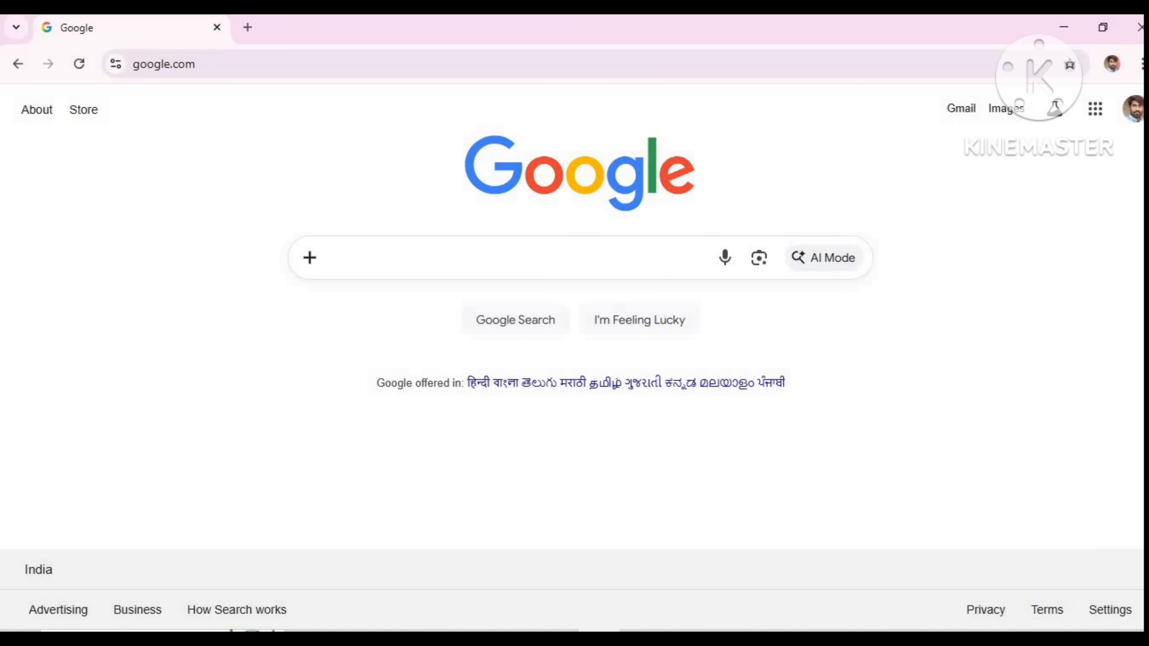
pyautogui.click(346, 60)
pyautogui.write('sts.kar')
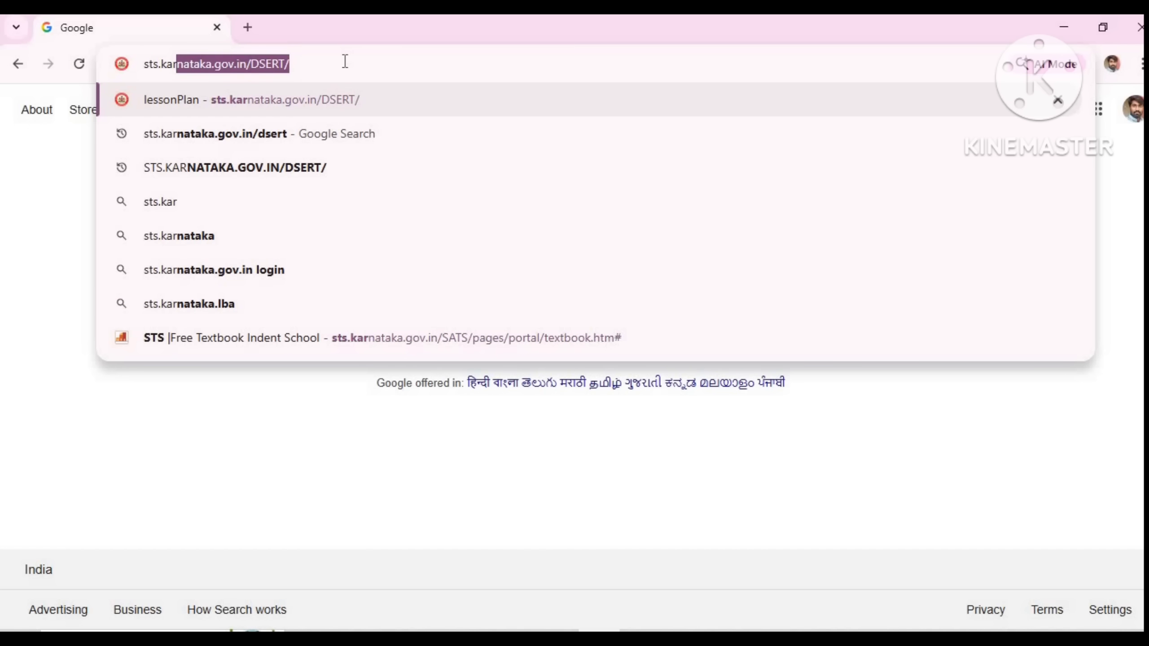
pyautogui.press('Right')
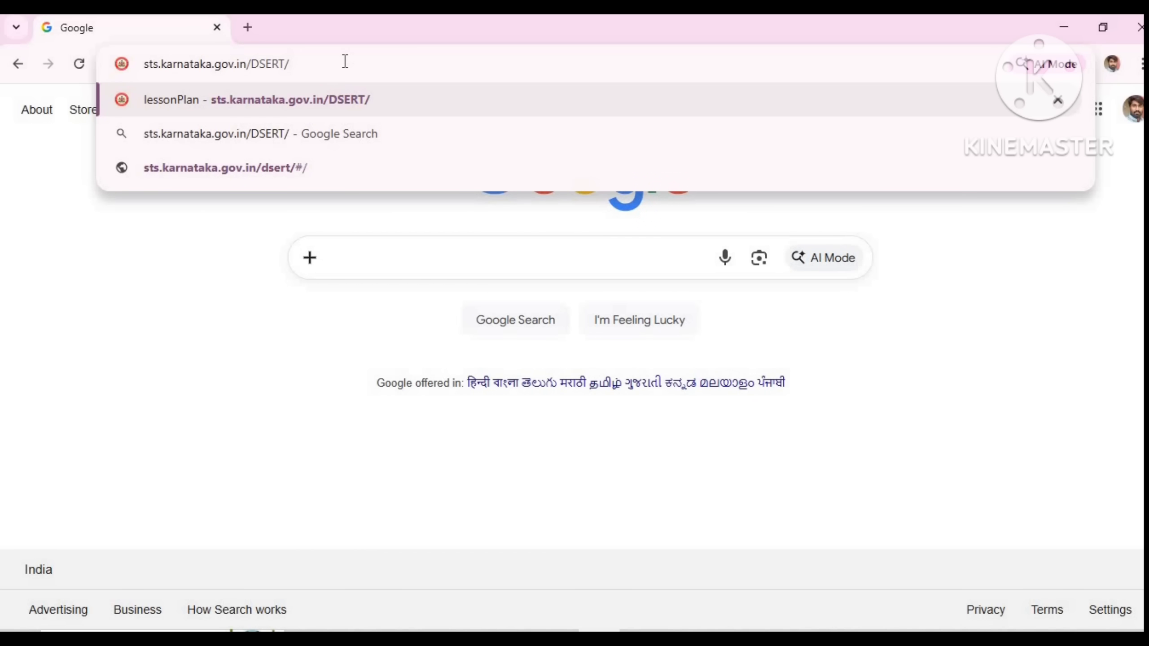
pyautogui.press('Return')
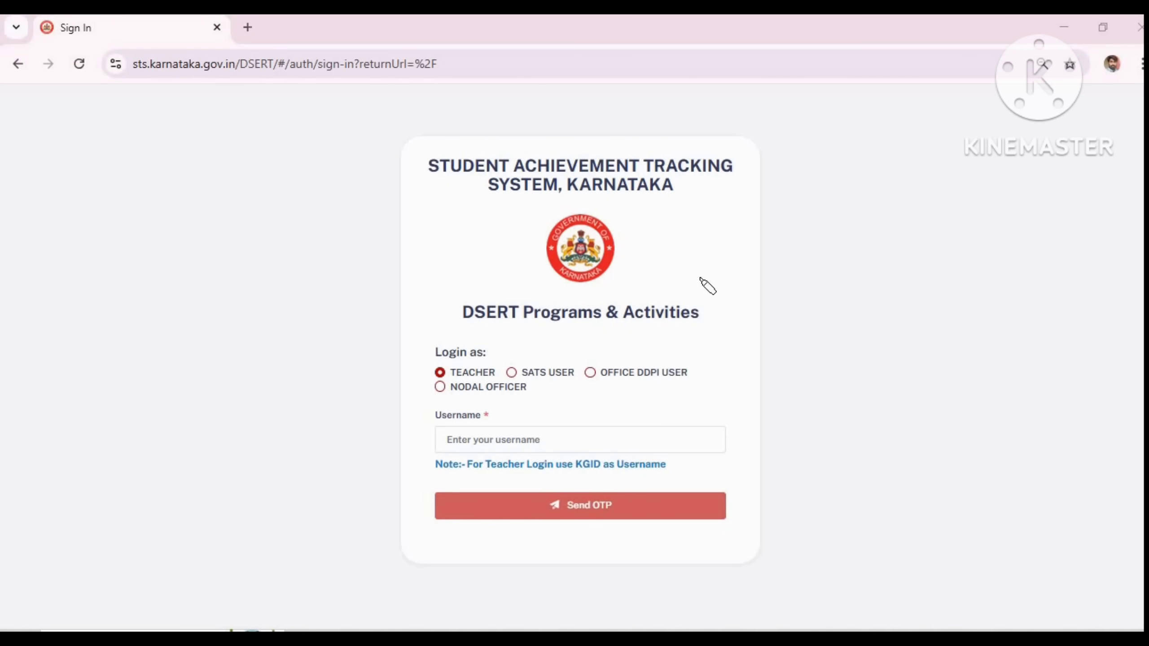
pyautogui.moveTo(454, 314); pyautogui.dragTo(696, 316)
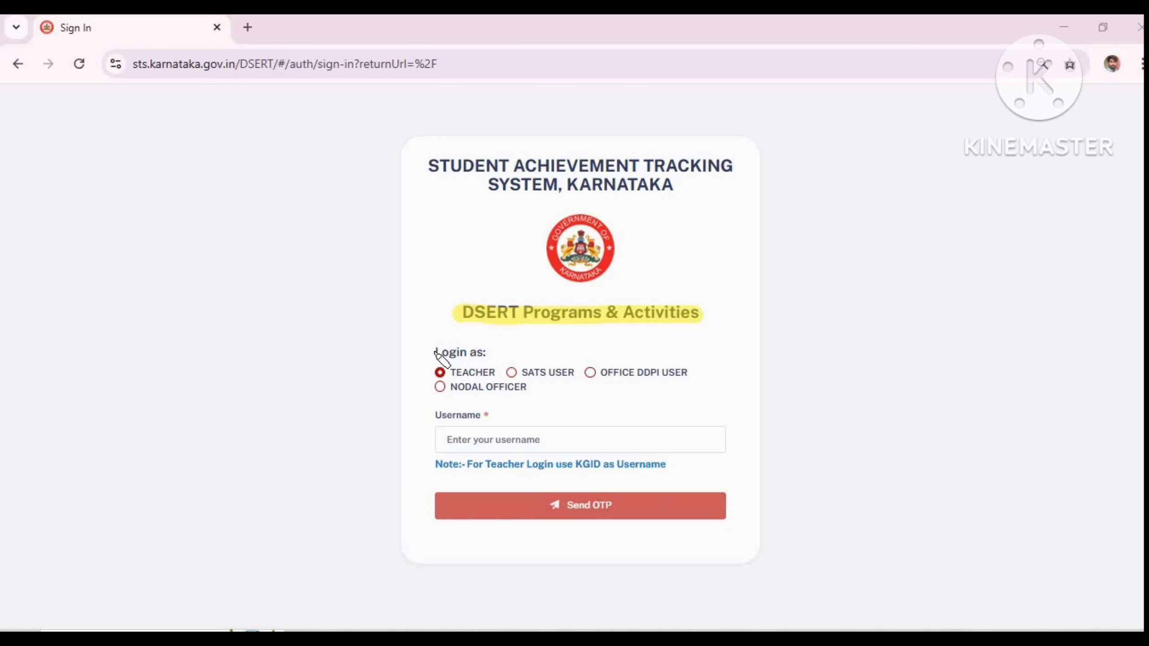
pyautogui.moveTo(428, 353); pyautogui.dragTo(478, 354)
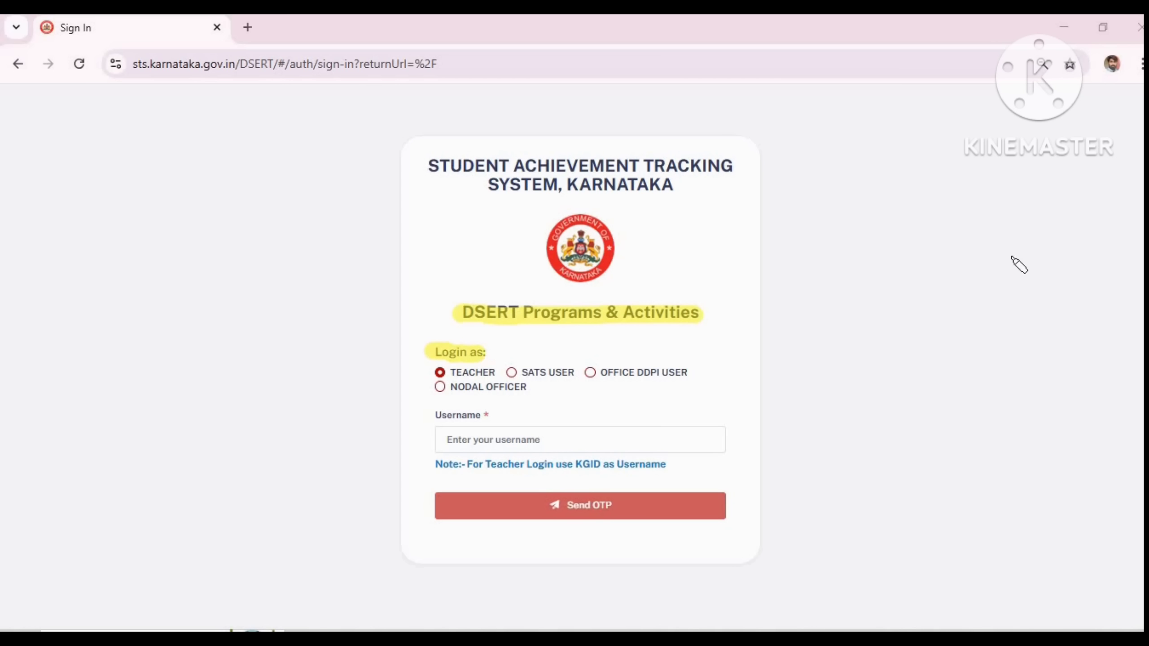
pyautogui.hotkey('ctrl', 'z')
pyautogui.moveTo(432, 362)
pyautogui.mouseDown()
pyautogui.moveTo(457, 384)
pyautogui.moveTo(498, 382)
pyautogui.mouseUp()
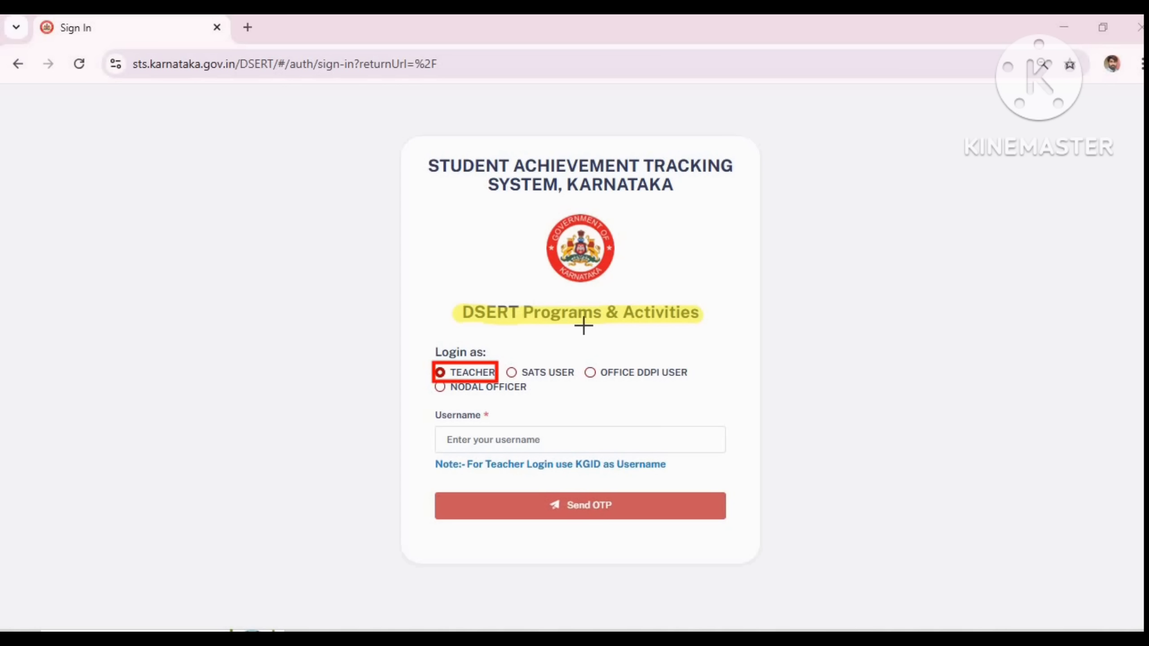
pyautogui.moveTo(426, 415)
pyautogui.mouseDown()
pyautogui.moveTo(488, 415)
pyautogui.moveTo(445, 441)
pyautogui.moveTo(585, 450)
pyautogui.mouseUp()
pyautogui.moveTo(823, 510); pyautogui.dragTo(736, 508)
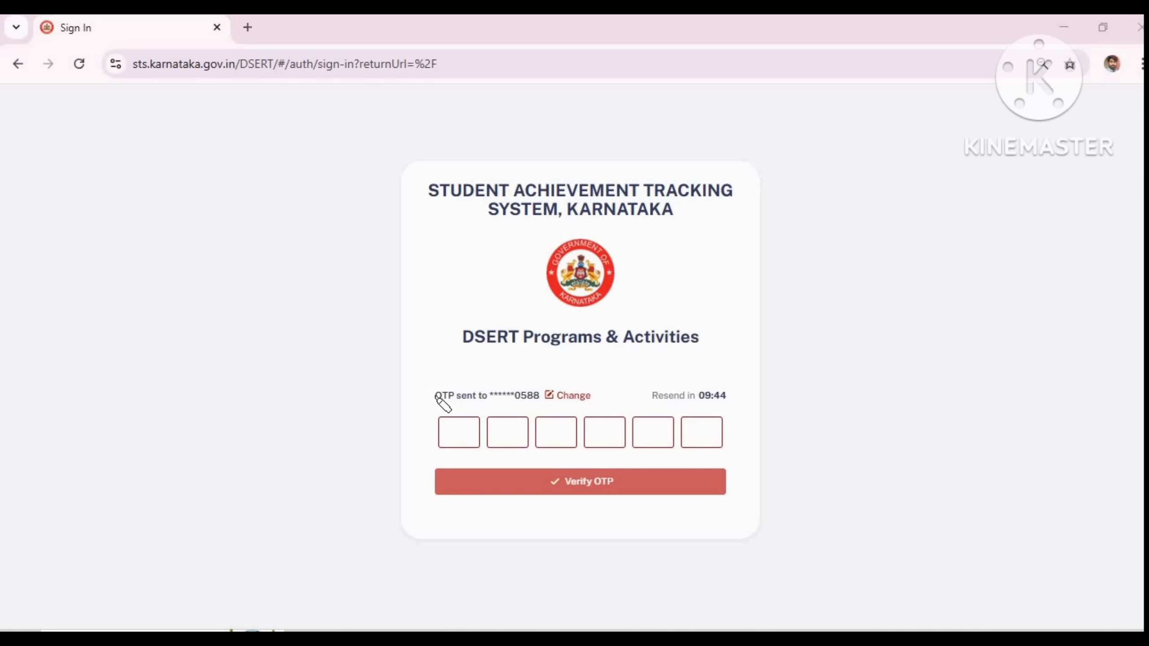
pyautogui.moveTo(436, 397); pyautogui.dragTo(538, 395)
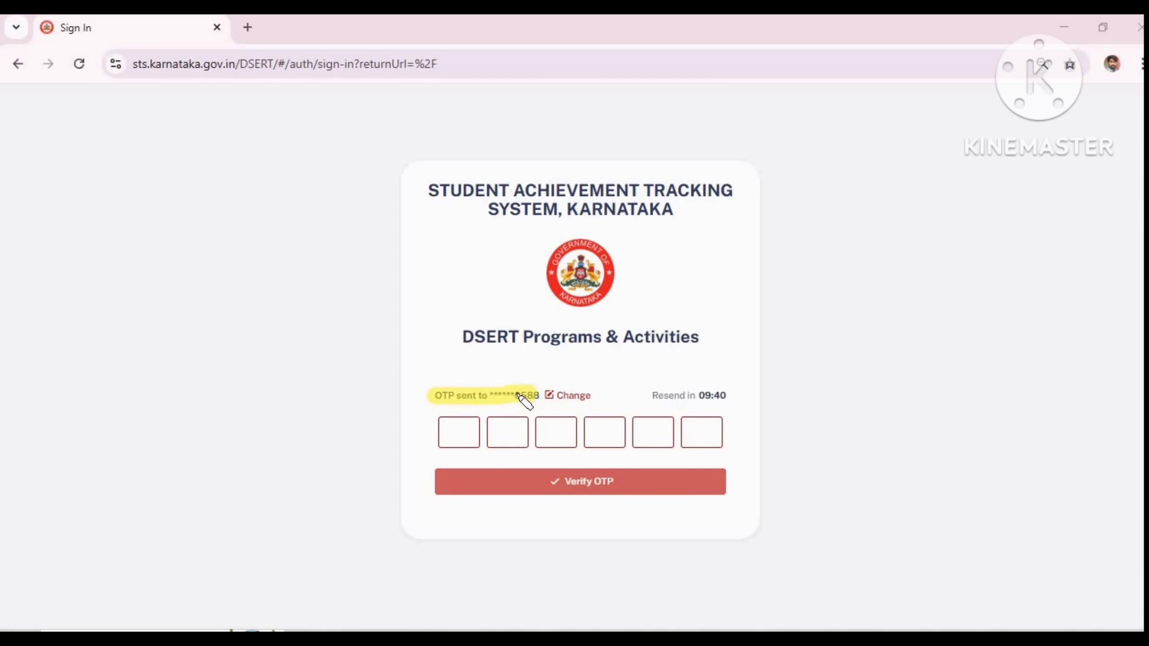
pyautogui.moveTo(446, 432); pyautogui.dragTo(709, 435)
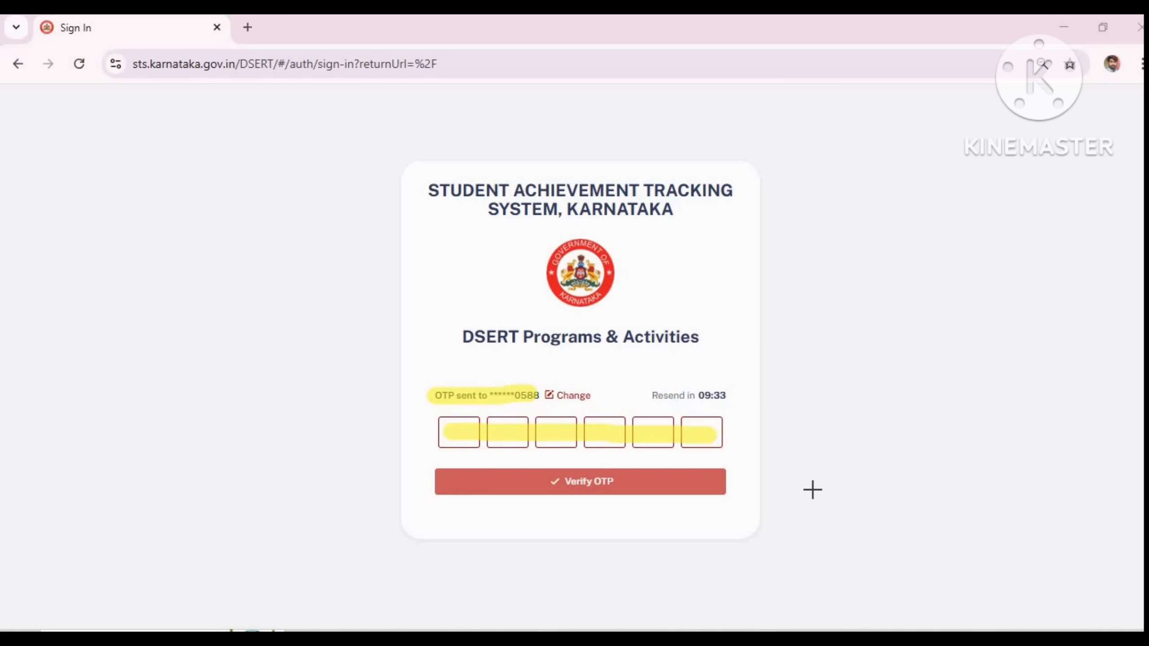
pyautogui.moveTo(824, 486); pyautogui.dragTo(728, 486)
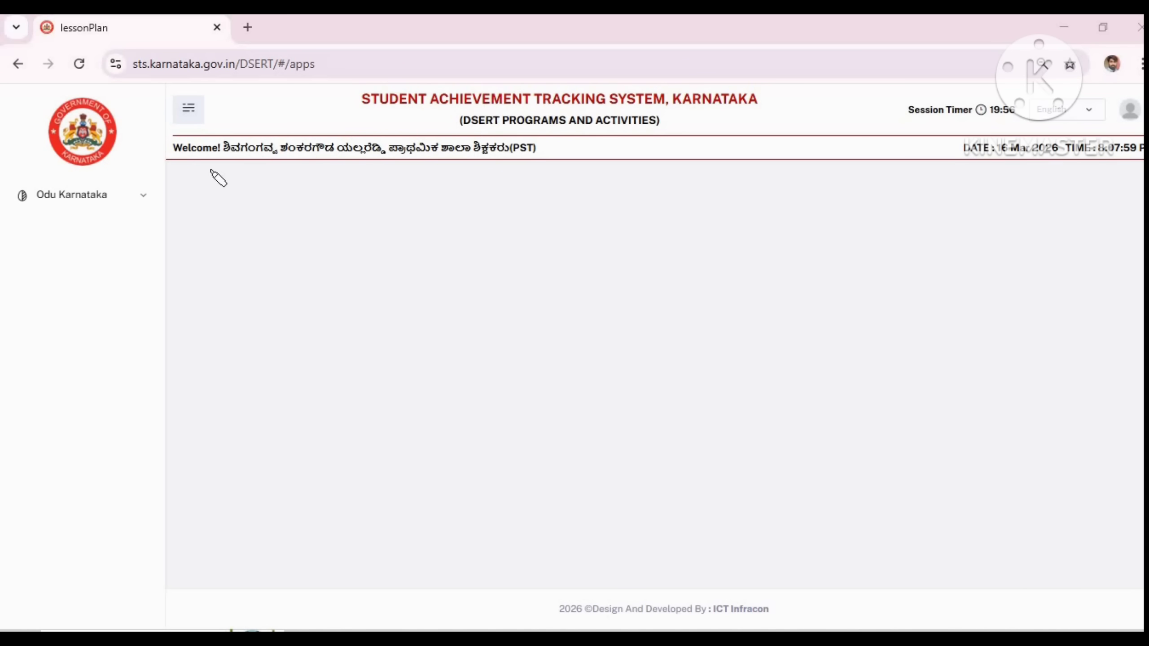
pyautogui.moveTo(183, 111); pyautogui.dragTo(186, 111)
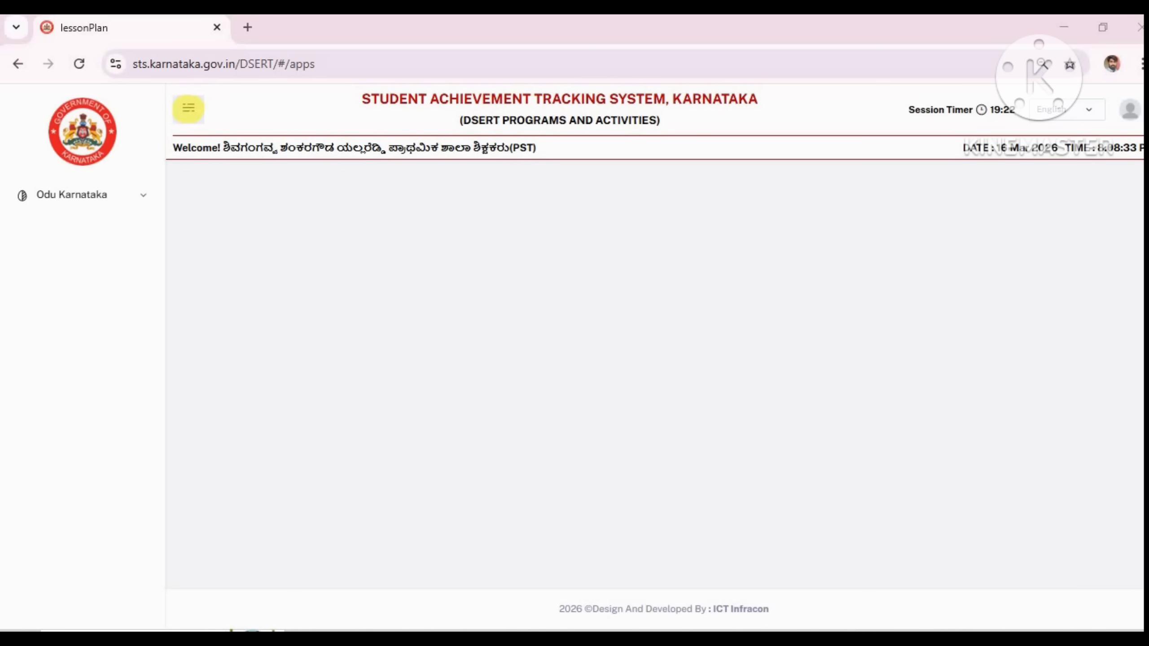
# - Open the Odu Karnataka Assessment page of the DSERT portal
pyautogui.moveTo(30, 196); pyautogui.dragTo(128, 200)
pyautogui.click(77, 196)
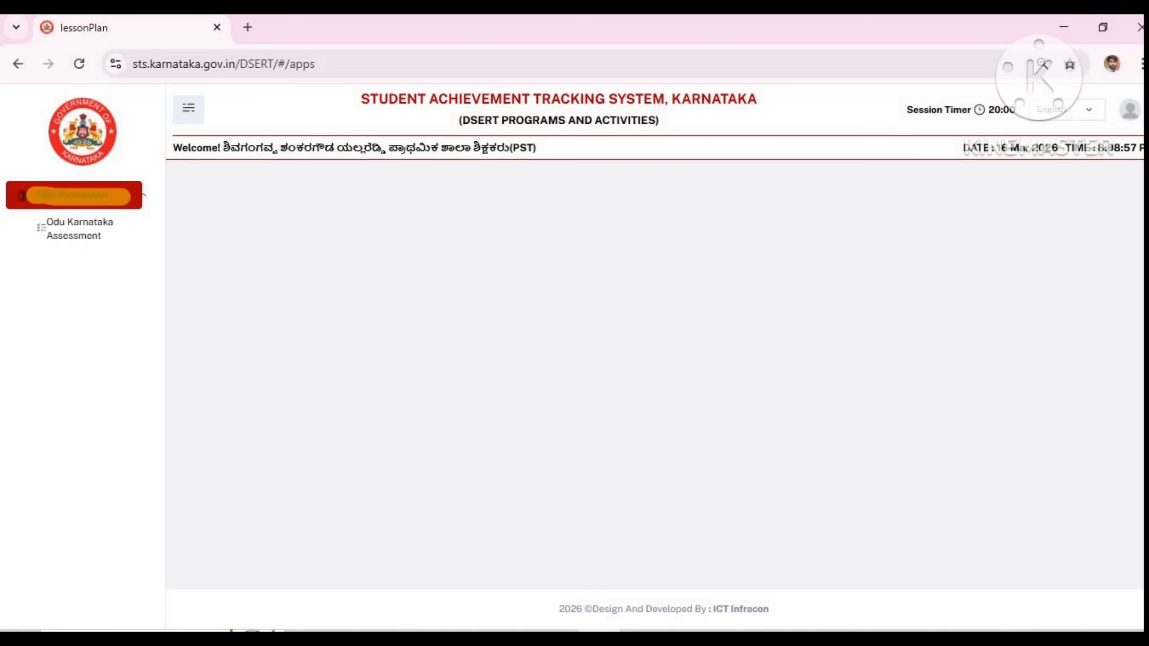
pyautogui.click(92, 238)
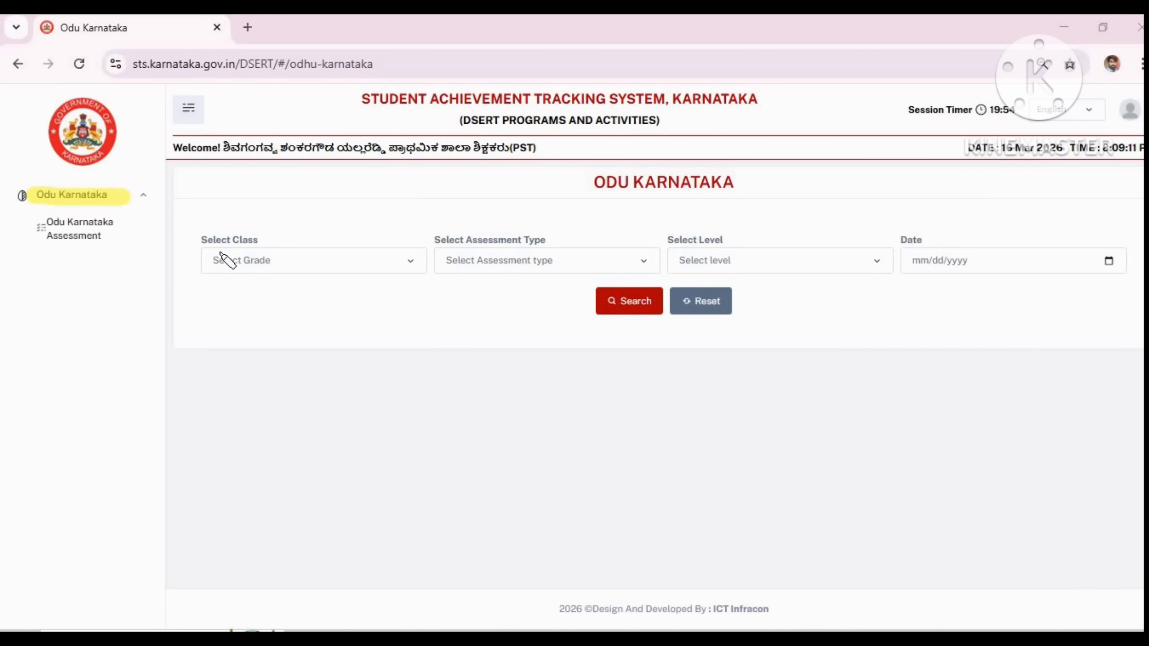
# - Fill in the Odu Karnataka search form with class 4, assessment type Baseline and level Basic Level
pyautogui.moveTo(192, 239); pyautogui.dragTo(258, 239)
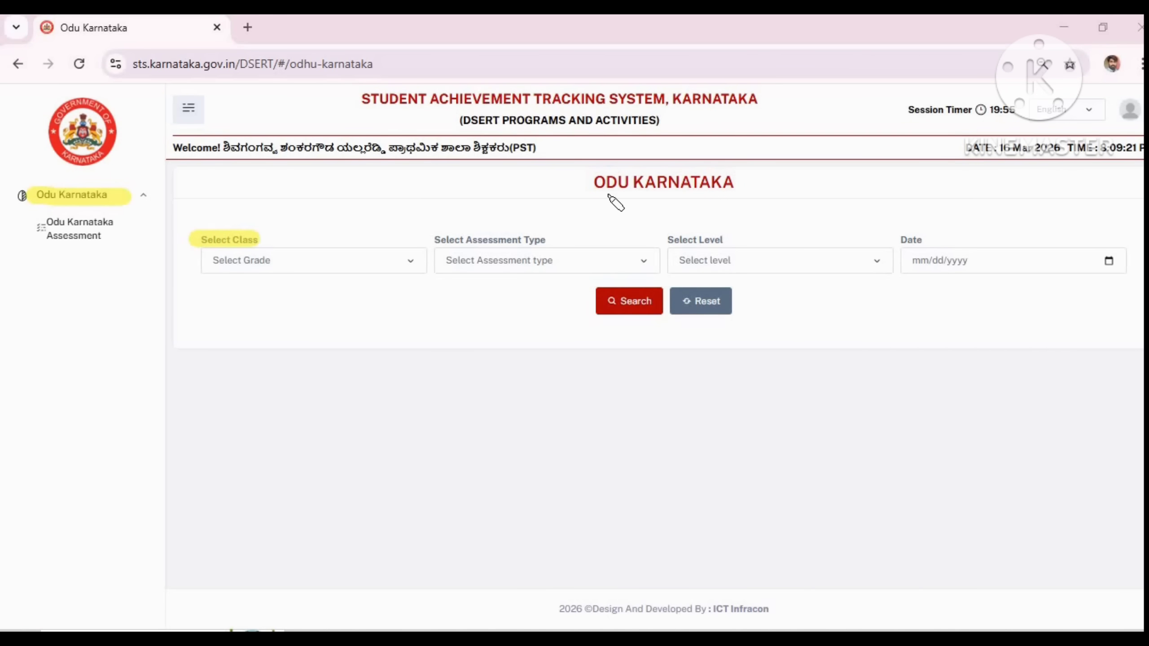
pyautogui.click(312, 261)
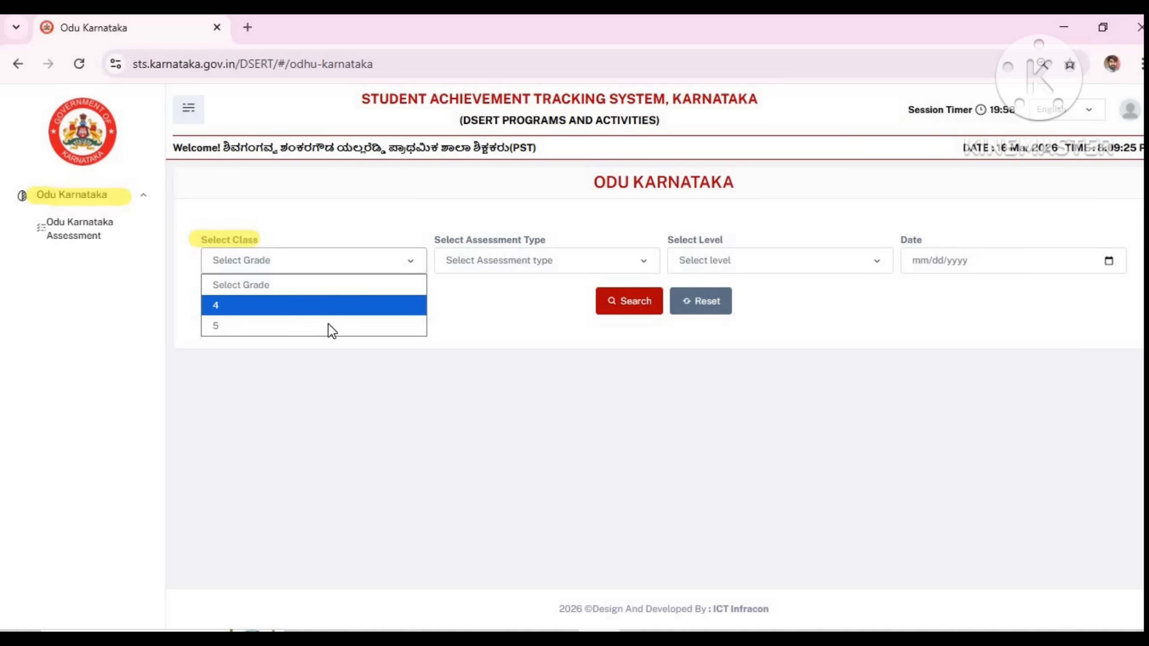
pyautogui.click(328, 306)
pyautogui.moveTo(434, 239); pyautogui.dragTo(544, 239)
pyautogui.click(542, 261)
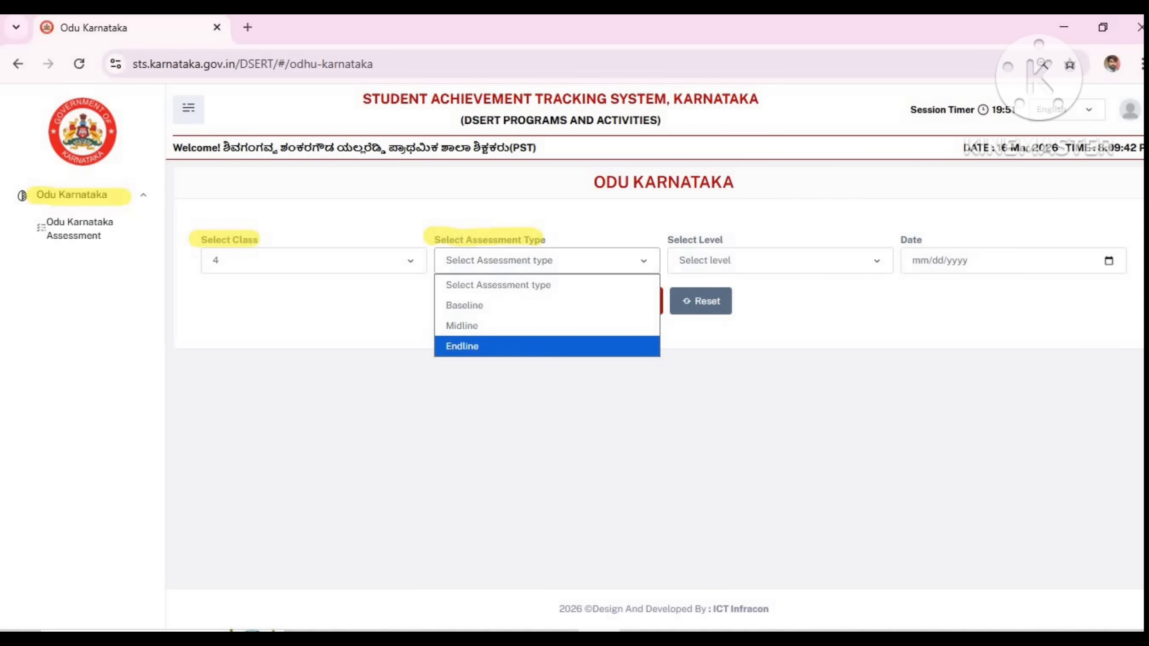
pyautogui.click(541, 308)
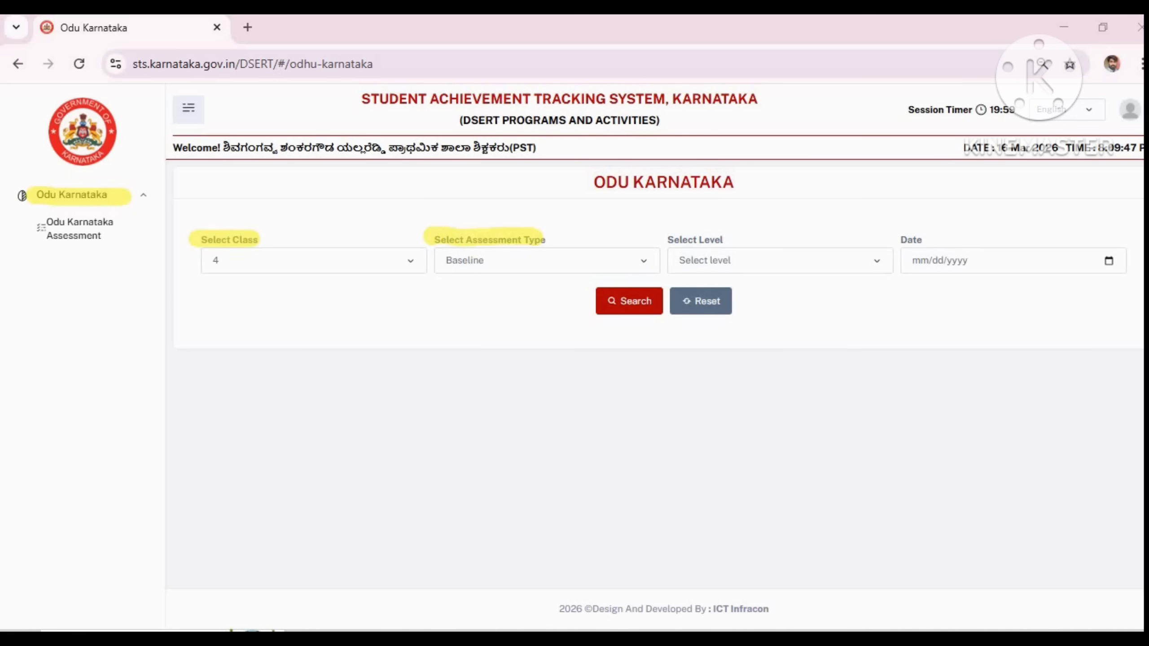
pyautogui.moveTo(714, 239); pyautogui.dragTo(720, 240)
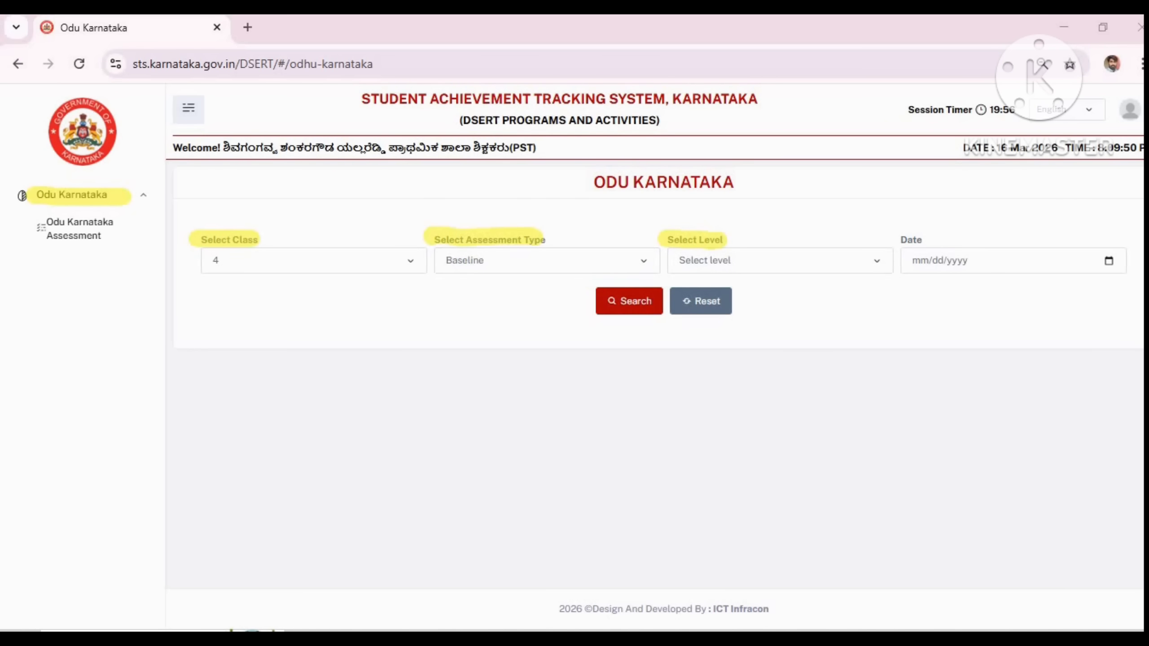
pyautogui.click(780, 261)
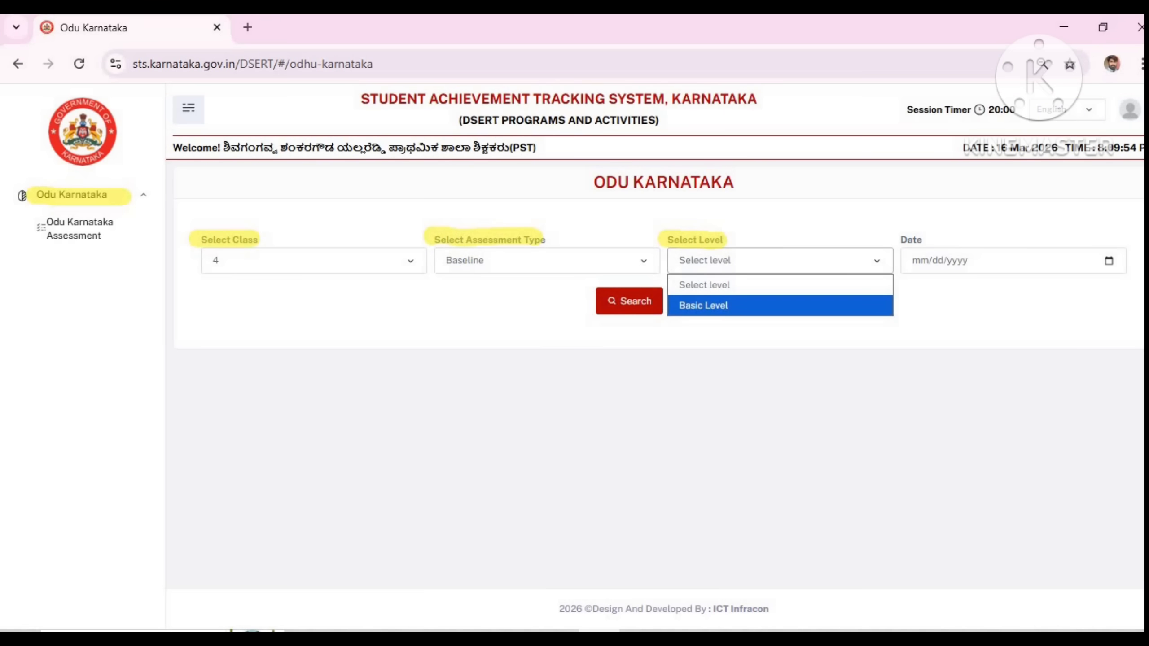
pyautogui.click(770, 307)
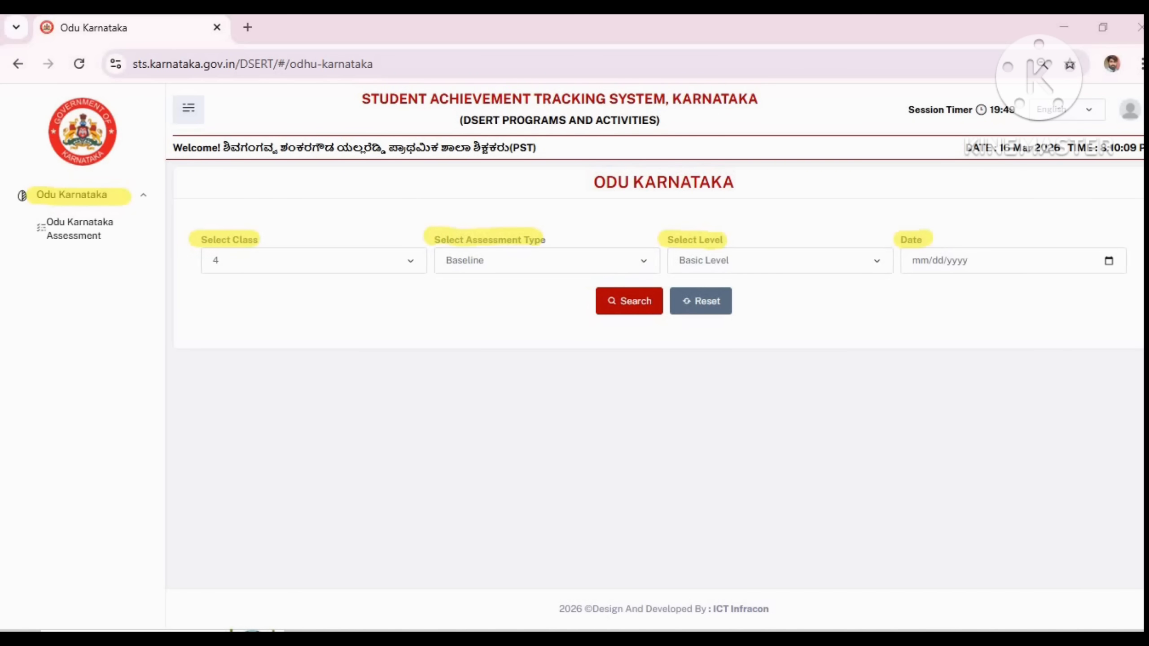
# - Set the assessment date to 11/11/2025, and change it to 11/13/2025
pyautogui.click(1109, 261)
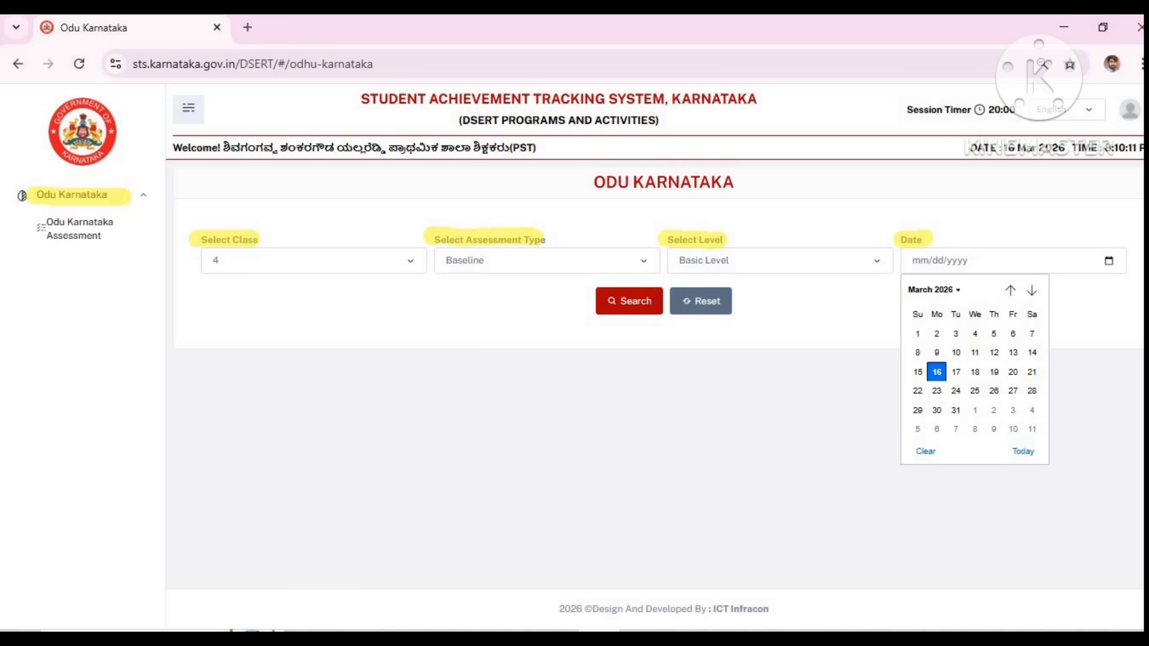
pyautogui.click(1016, 292)
pyautogui.click(1033, 291)
pyautogui.click(1010, 290)
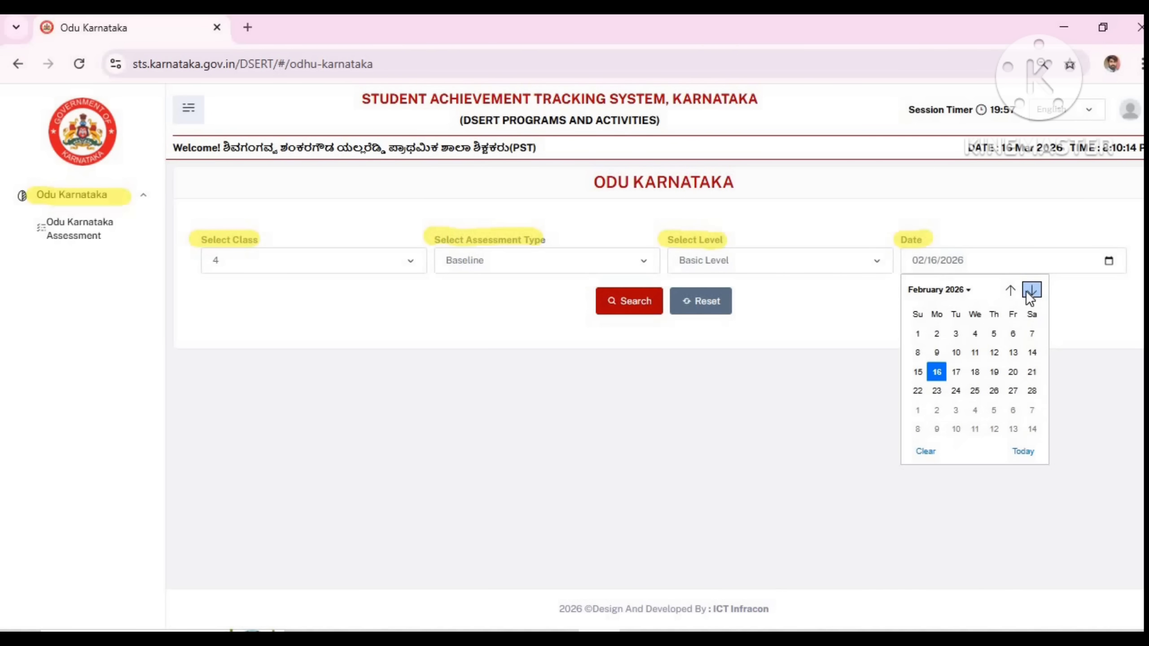
pyautogui.click(1032, 291)
pyautogui.click(1010, 290)
pyautogui.click(1010, 289)
pyautogui.click(1010, 290)
pyautogui.click(1010, 290)
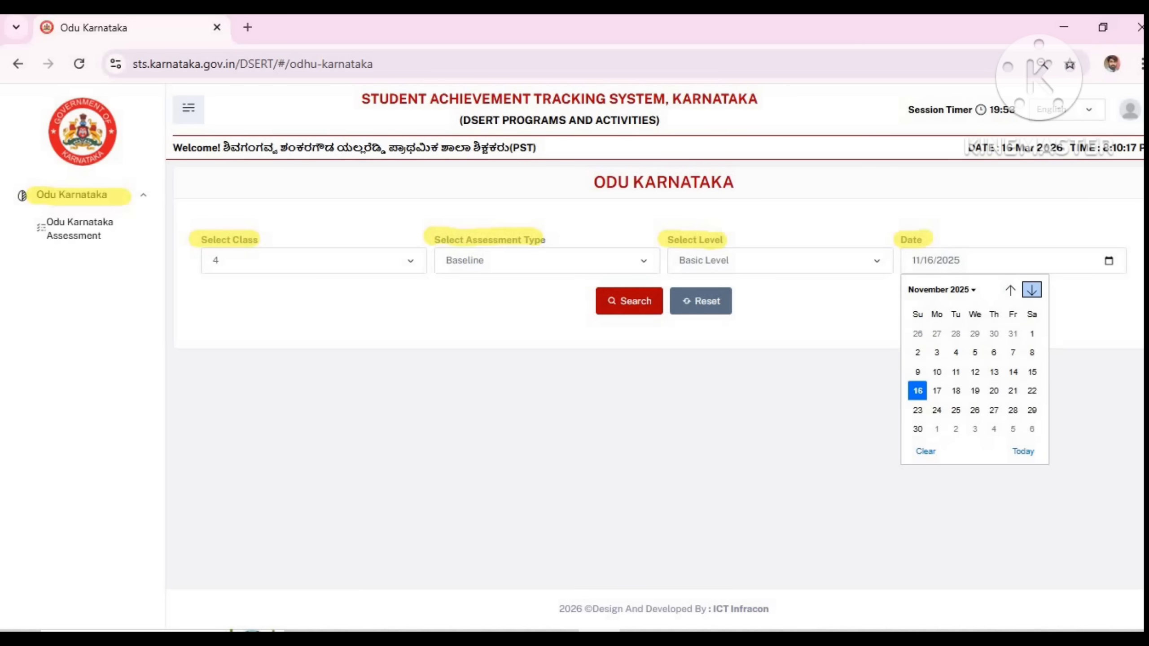
pyautogui.click(1032, 290)
pyautogui.click(1010, 290)
pyautogui.click(1032, 291)
pyautogui.click(1011, 290)
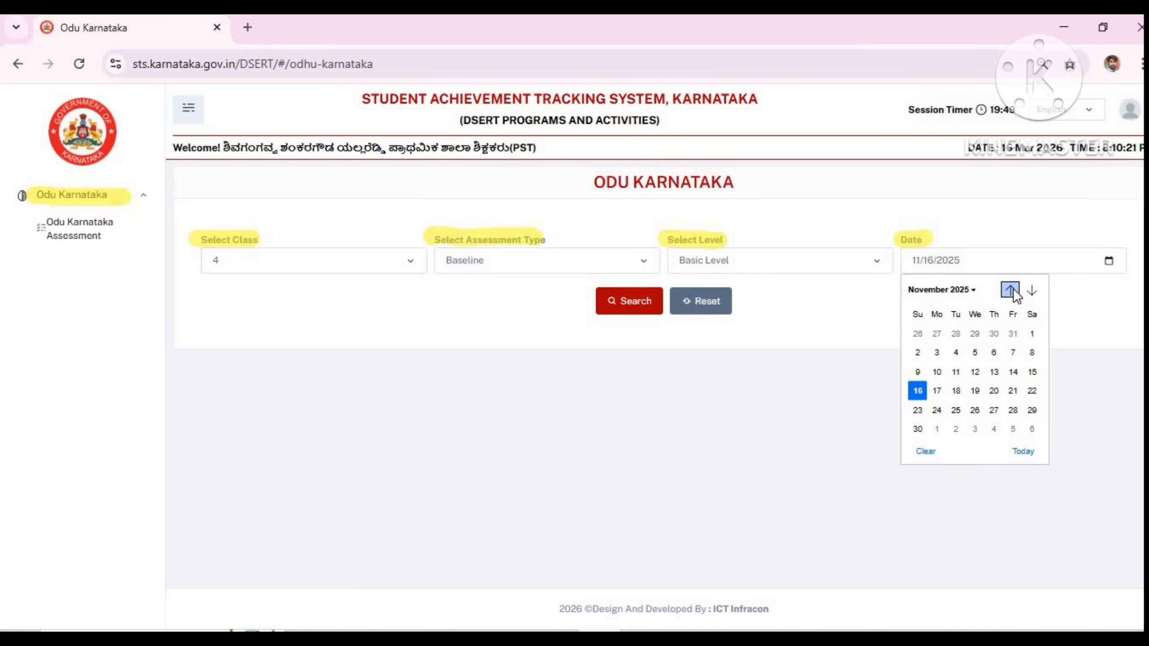
pyautogui.click(956, 372)
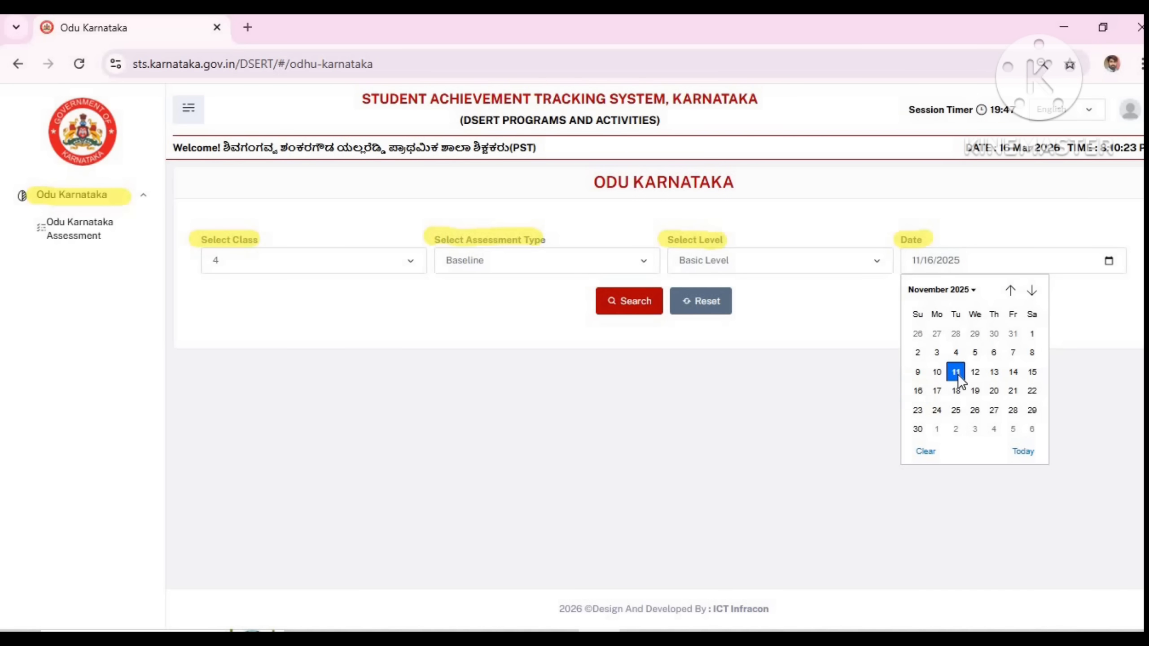
pyautogui.click(1108, 262)
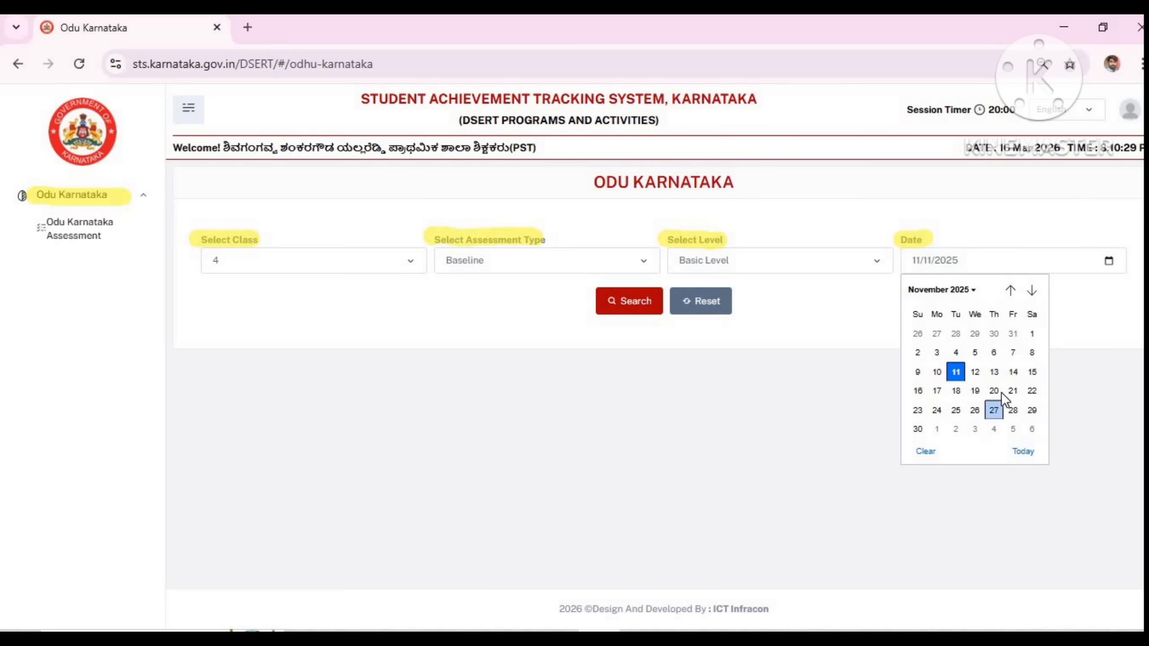
pyautogui.click(994, 372)
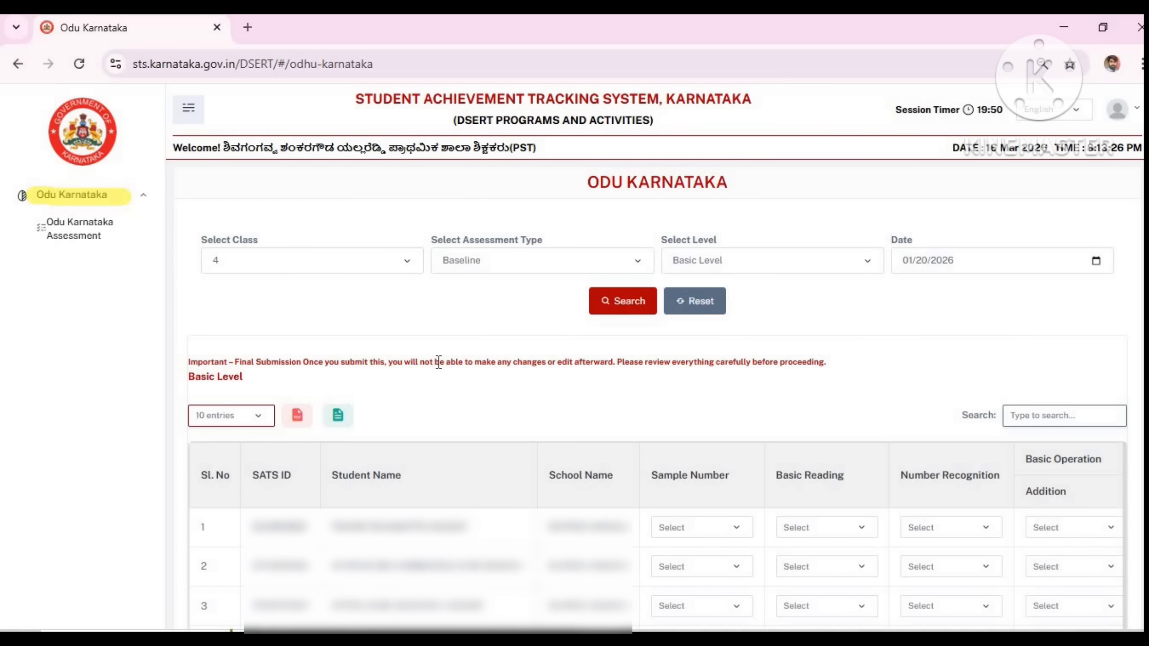
# - Set the Basic Level student table to show 500 entries per page
pyautogui.scroll(-3, 521, 334)
pyautogui.scroll(-6, 520, 333)
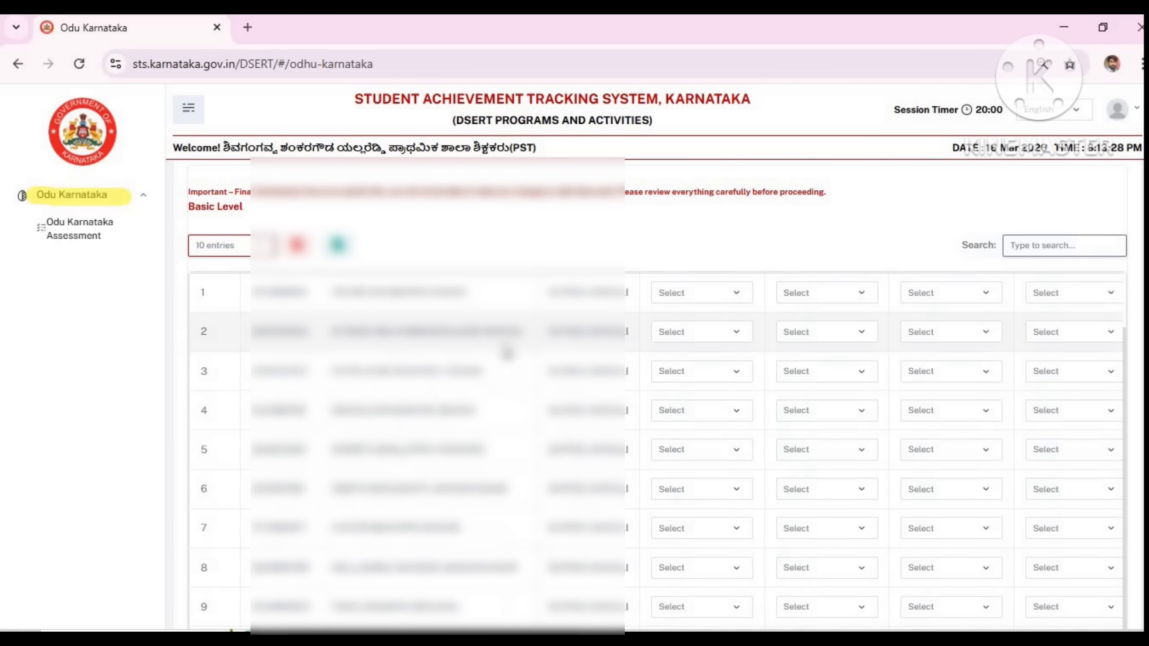
pyautogui.scroll(8, 1031, 471)
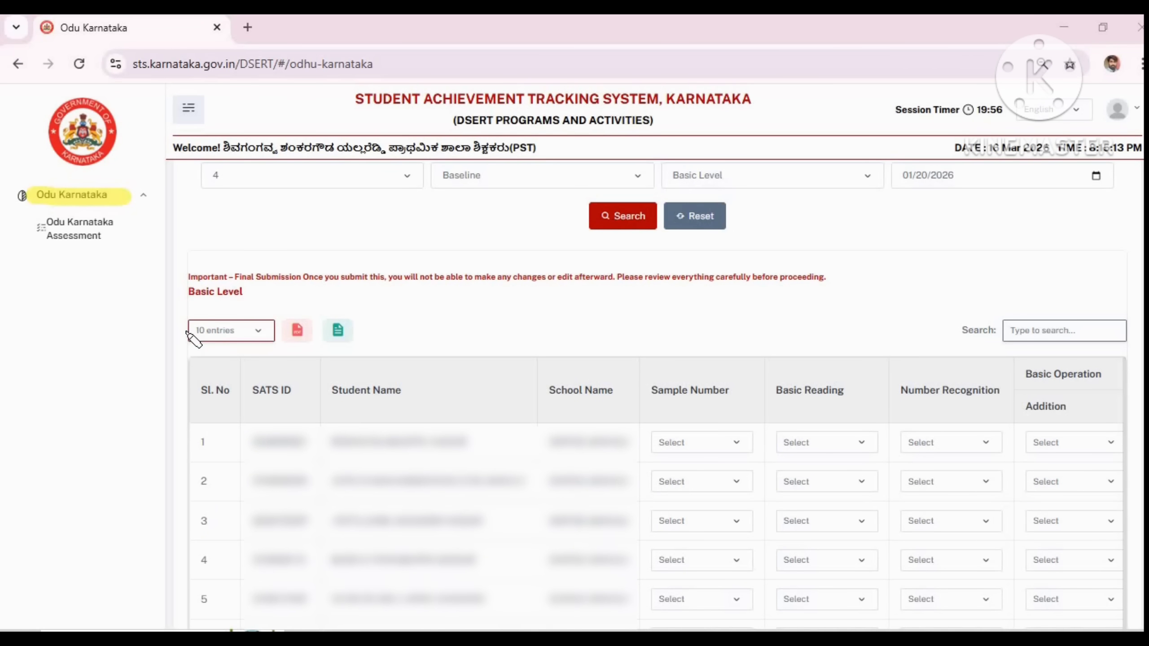
pyautogui.click(232, 330)
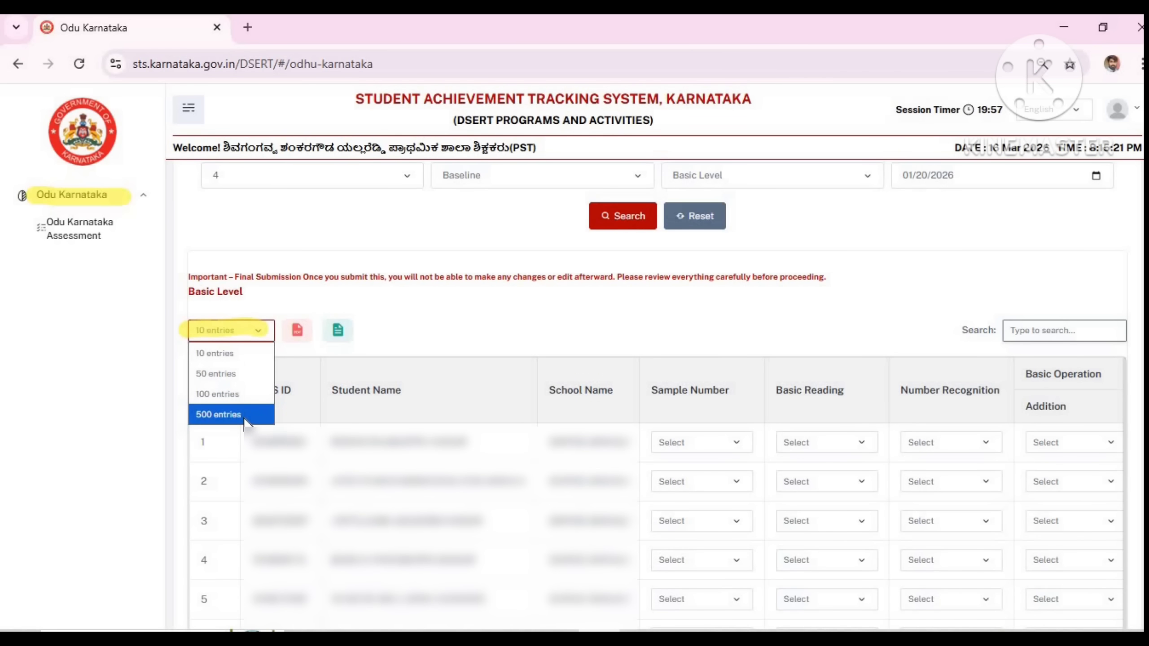
pyautogui.click(241, 416)
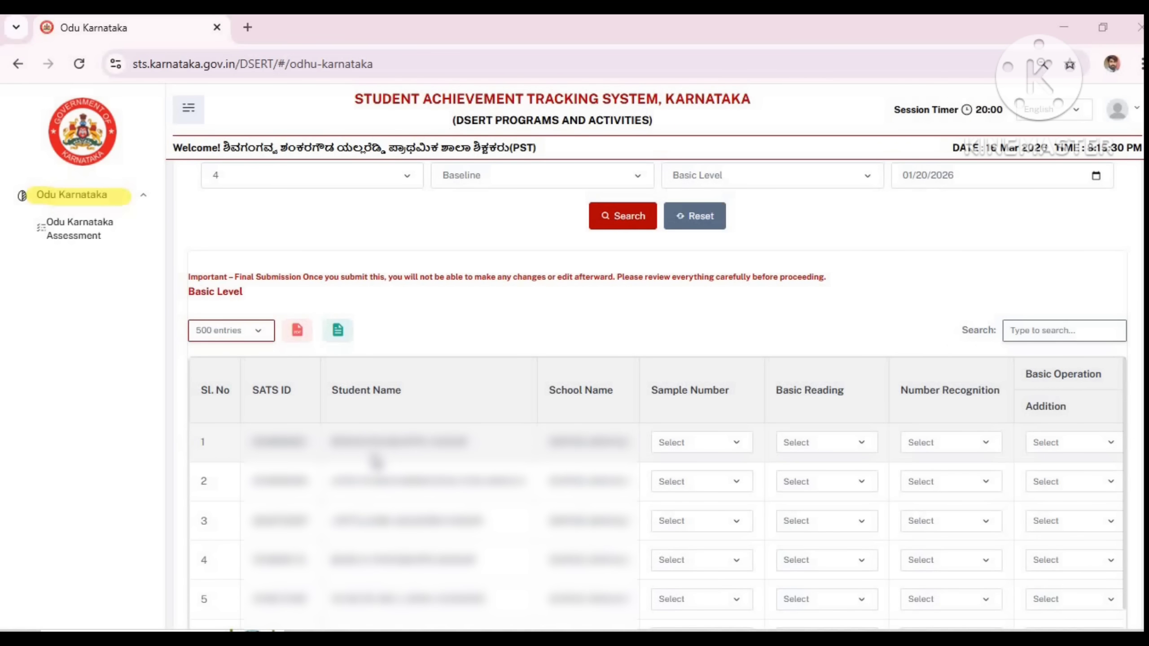
# - Set the first student's Sample Number to AB in the Basic Level table
pyautogui.scroll(-10, 374, 453)
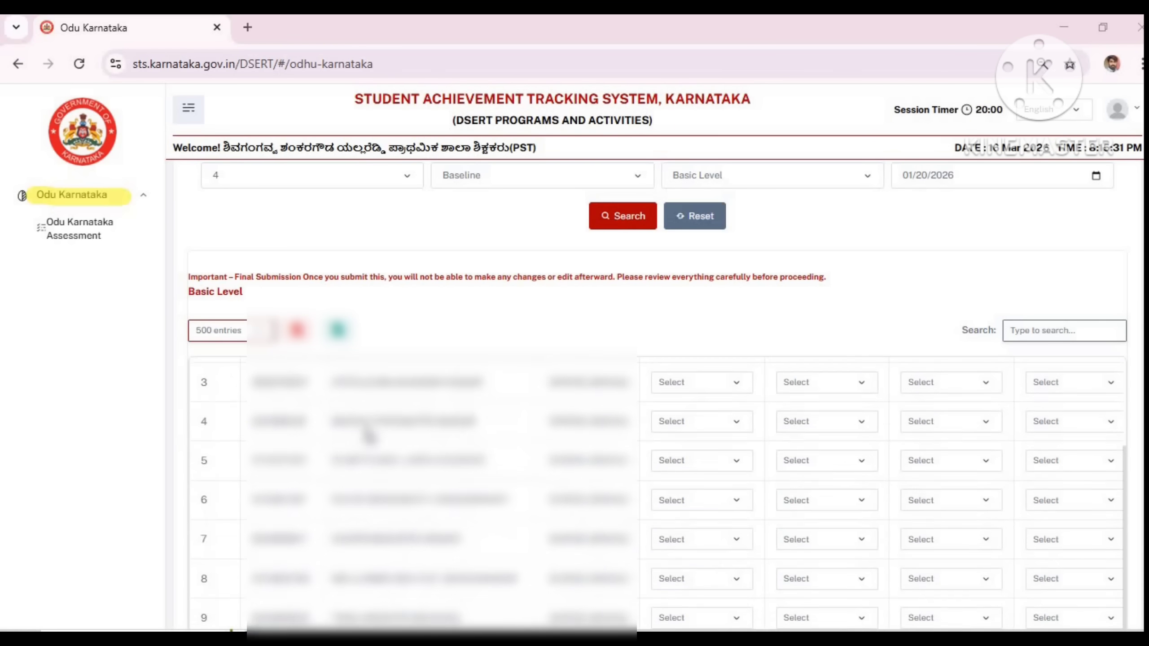
pyautogui.scroll(6, 381, 433)
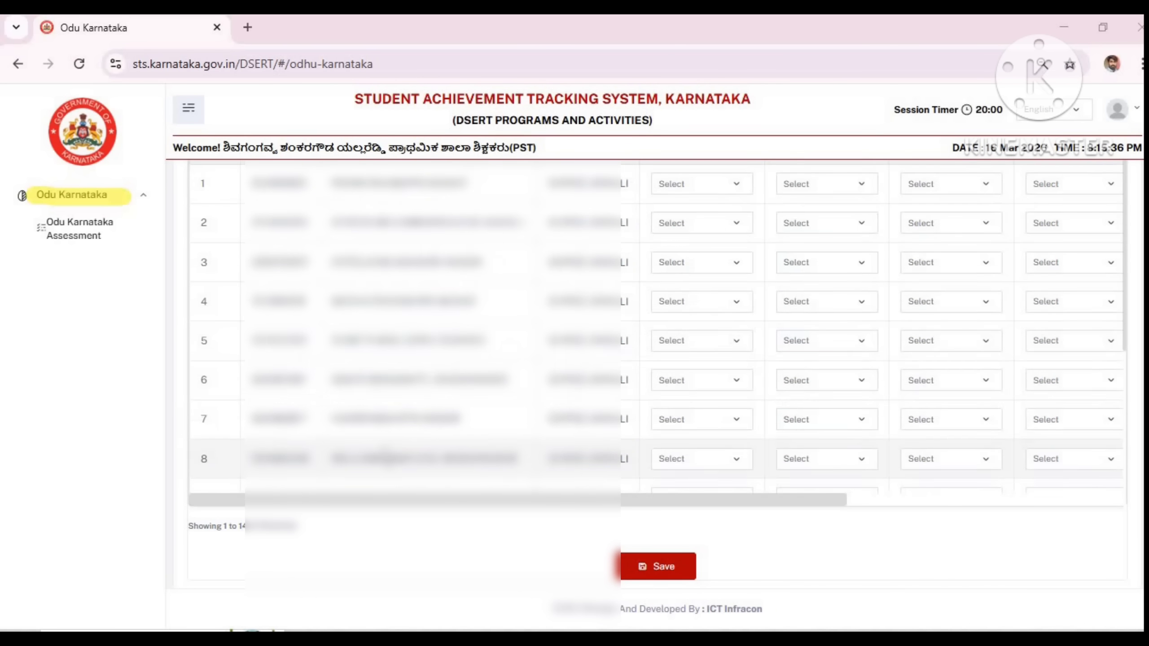
pyautogui.scroll(2, 413, 437)
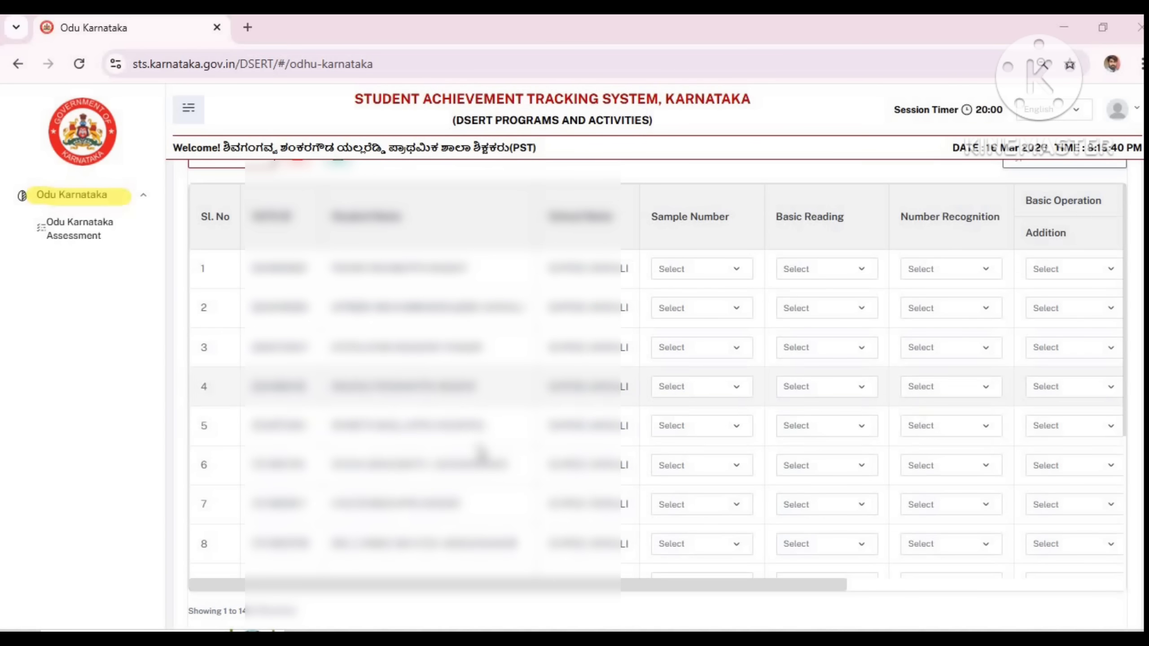
pyautogui.moveTo(473, 590); pyautogui.dragTo(764, 610)
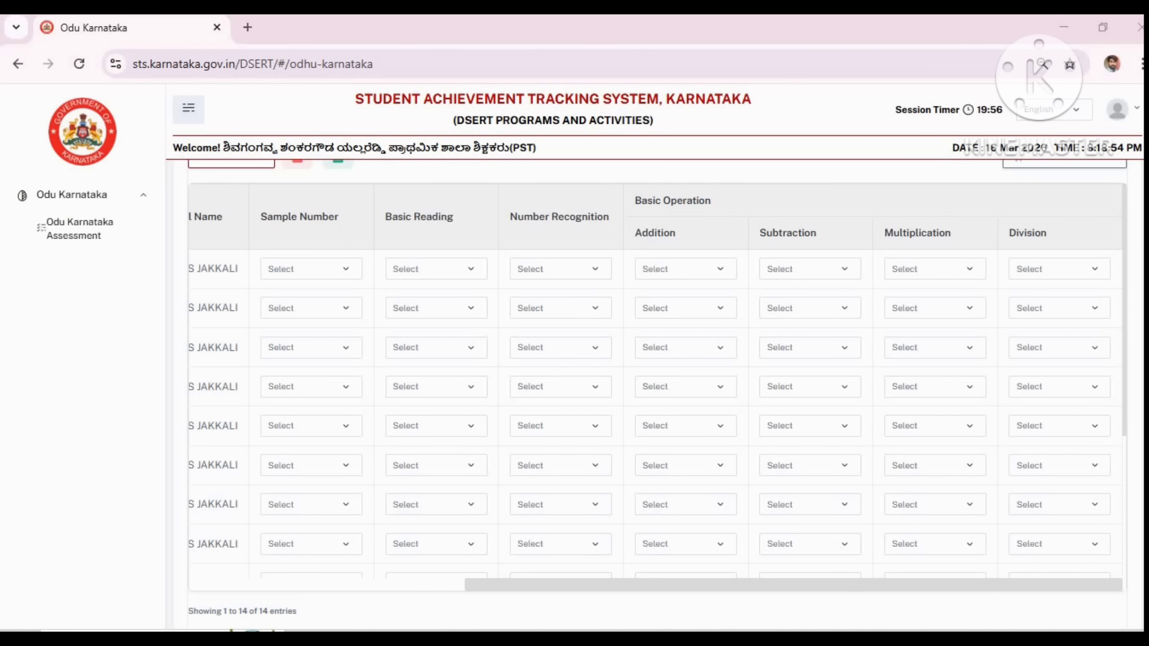
pyautogui.click(309, 269)
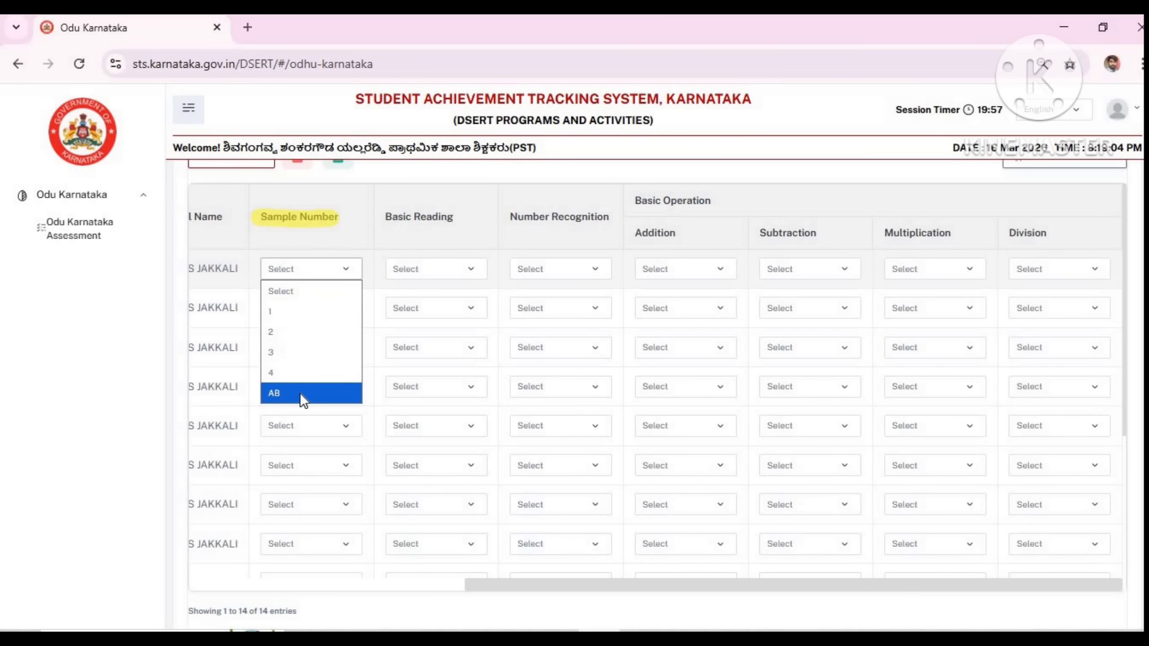
pyautogui.click(282, 397)
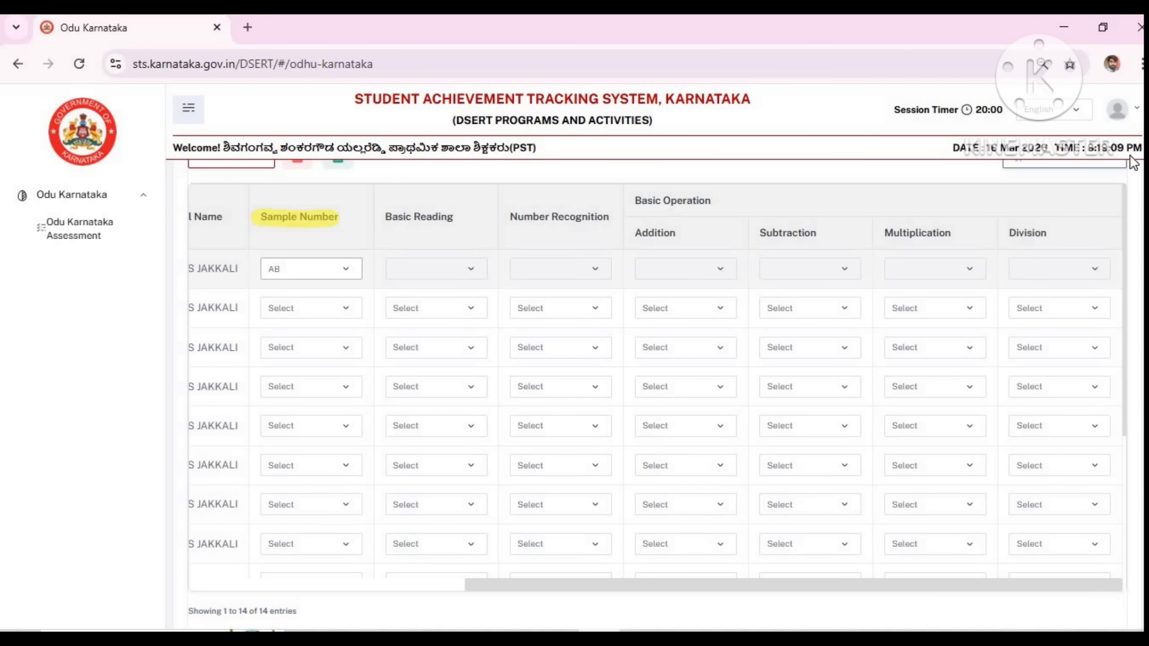
pyautogui.moveTo(507, 218); pyautogui.dragTo(724, 202)
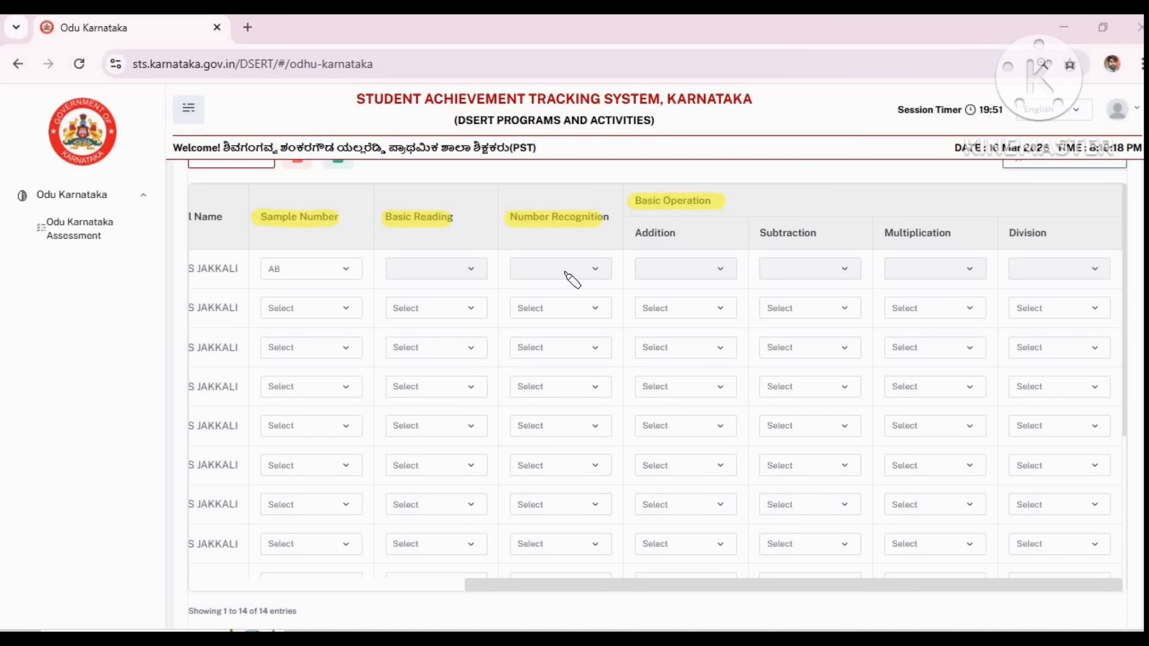
# - Set the first student's Sample Number to 3, Basic Reading to Word and Number Recognition to 2-digit
pyautogui.moveTo(428, 270); pyautogui.dragTo(604, 270)
pyautogui.moveTo(703, 267); pyautogui.dragTo(1035, 267)
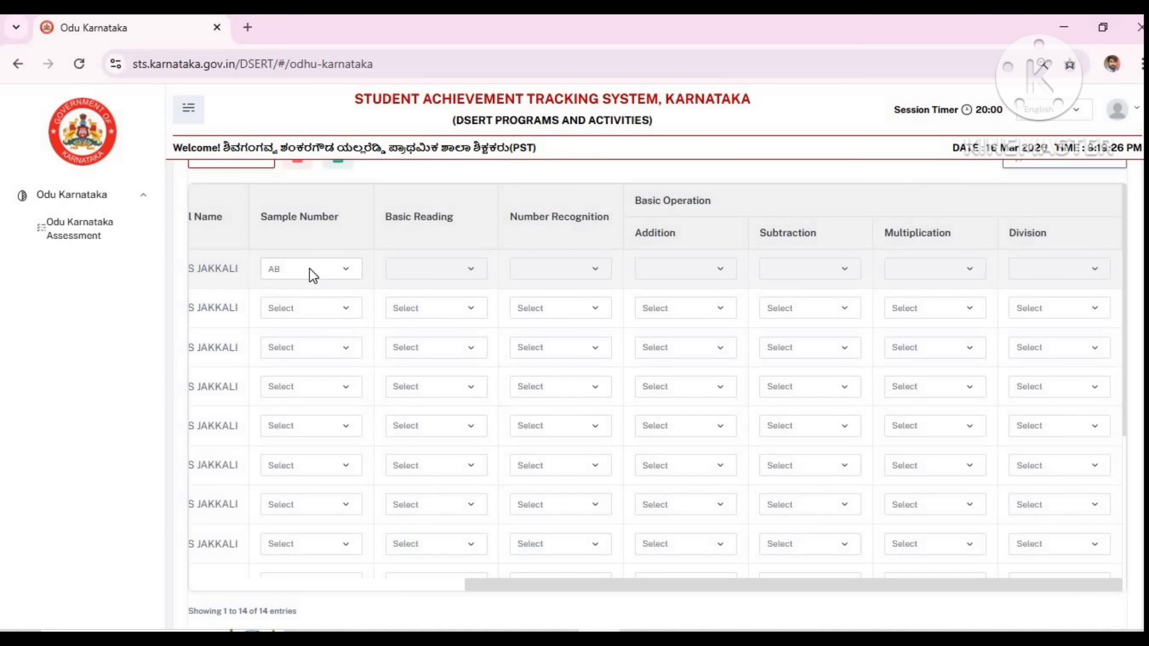
pyautogui.click(313, 275)
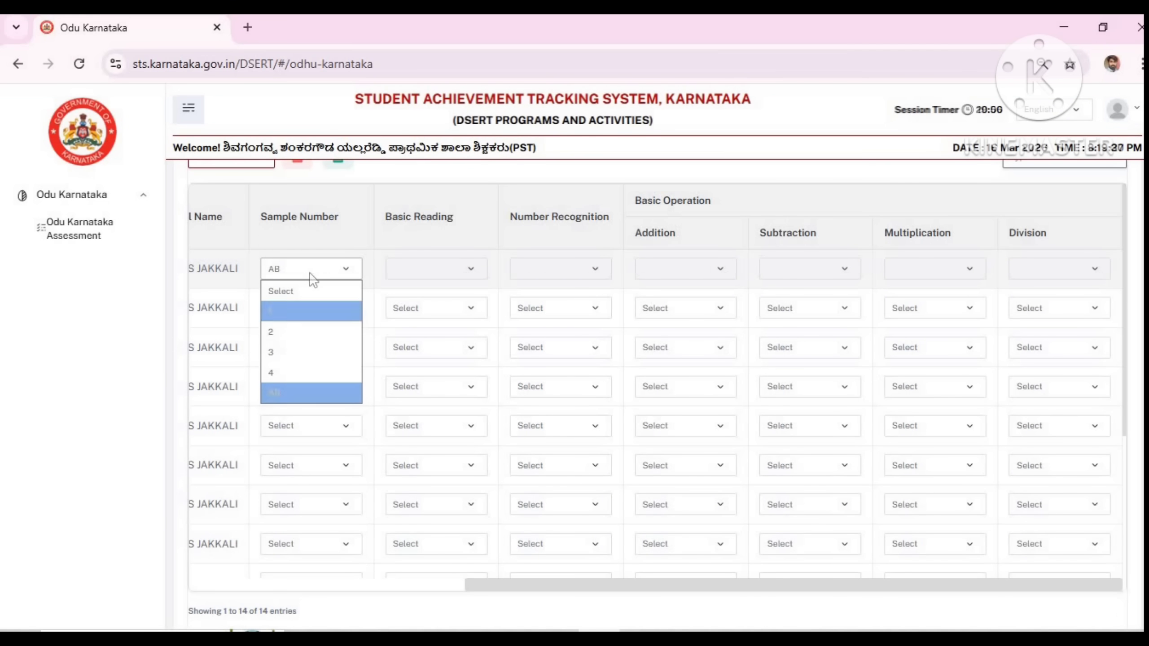
pyautogui.click(291, 354)
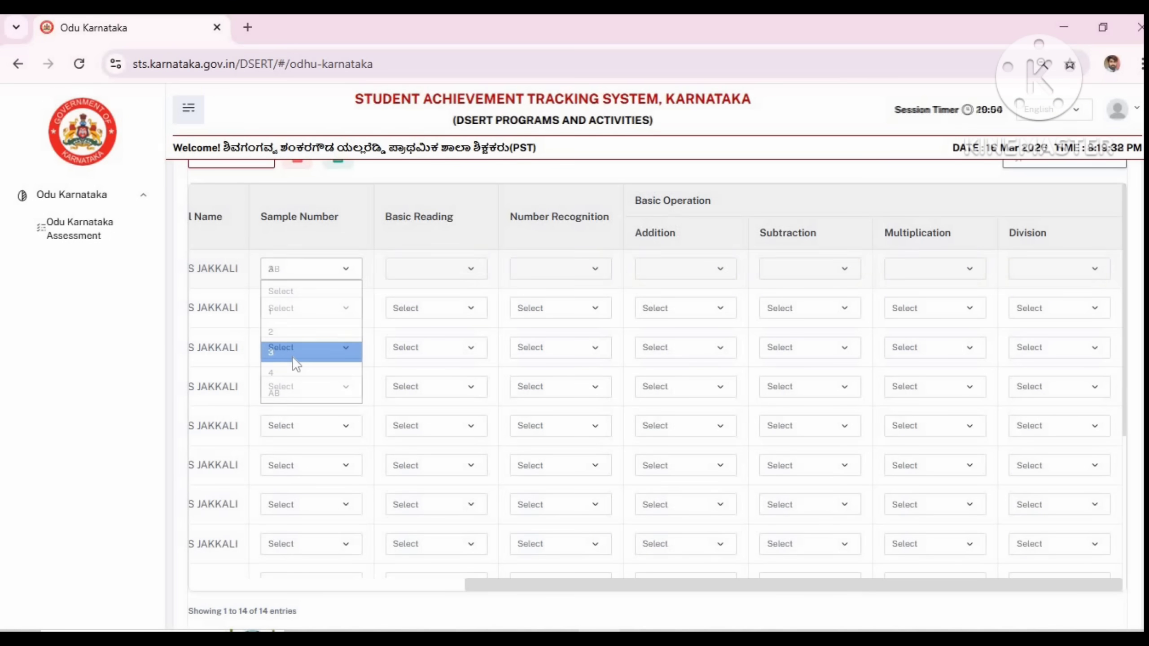
pyautogui.moveTo(386, 219); pyautogui.dragTo(455, 221)
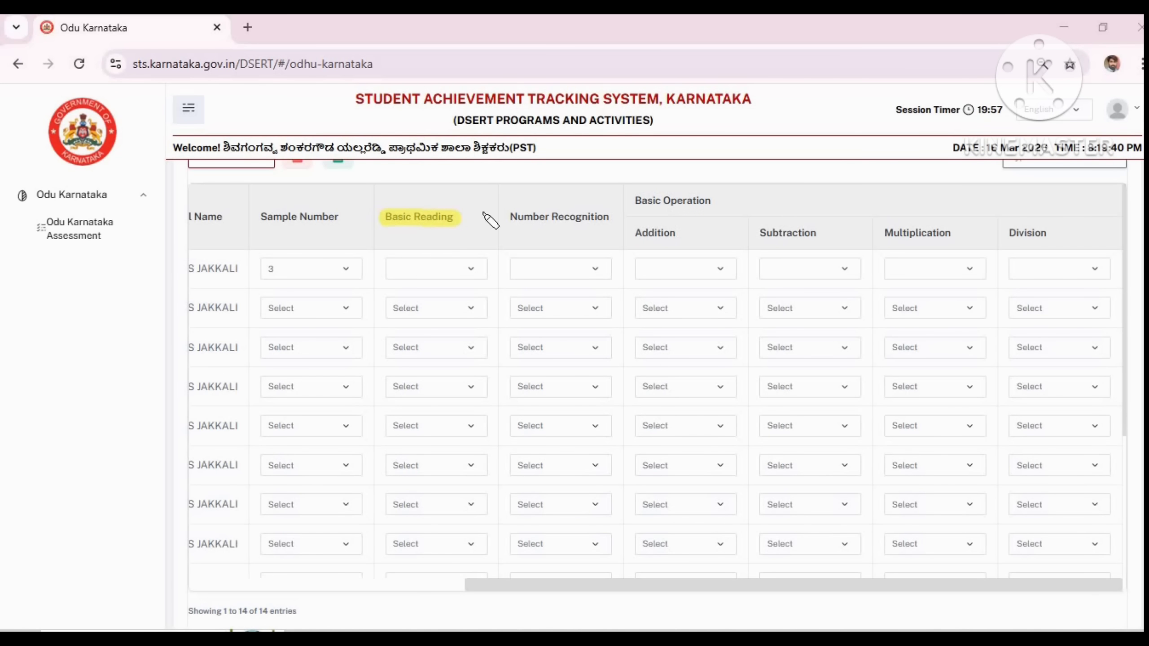
pyautogui.click(435, 269)
pyautogui.click(434, 351)
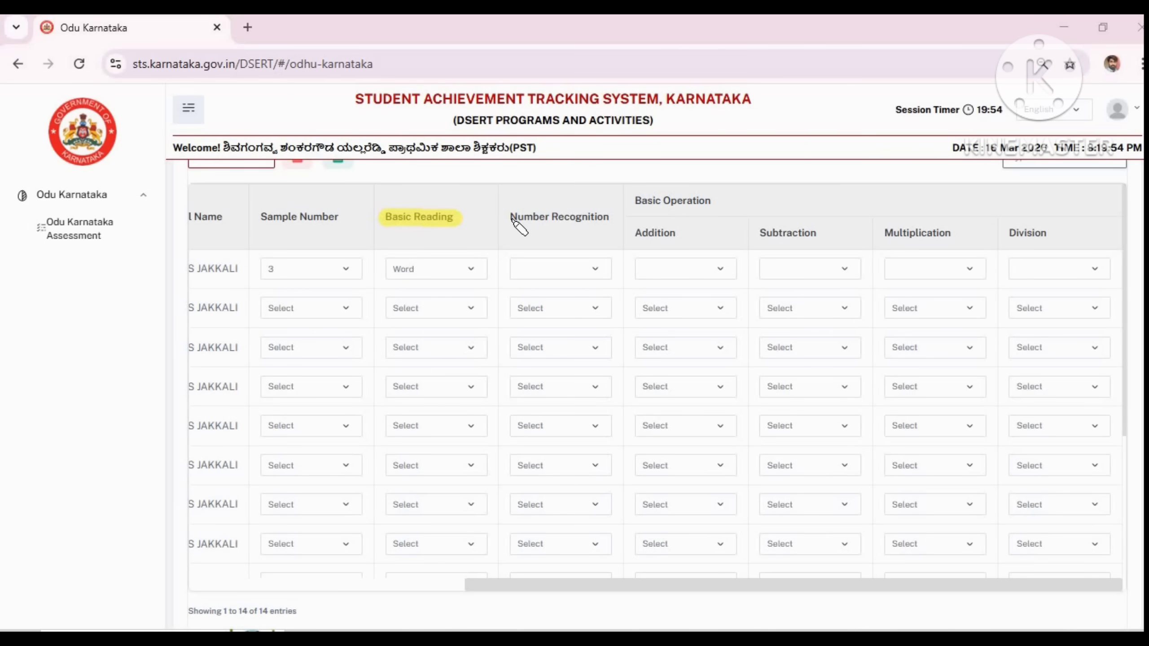
pyautogui.moveTo(512, 218); pyautogui.dragTo(602, 219)
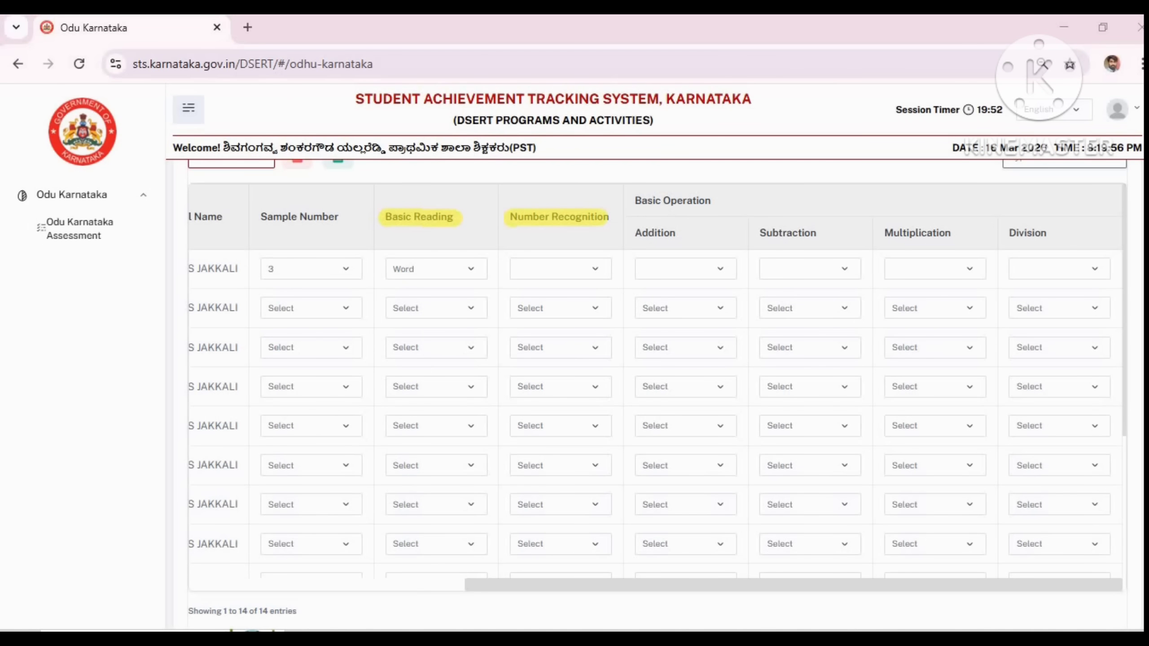
pyautogui.click(560, 269)
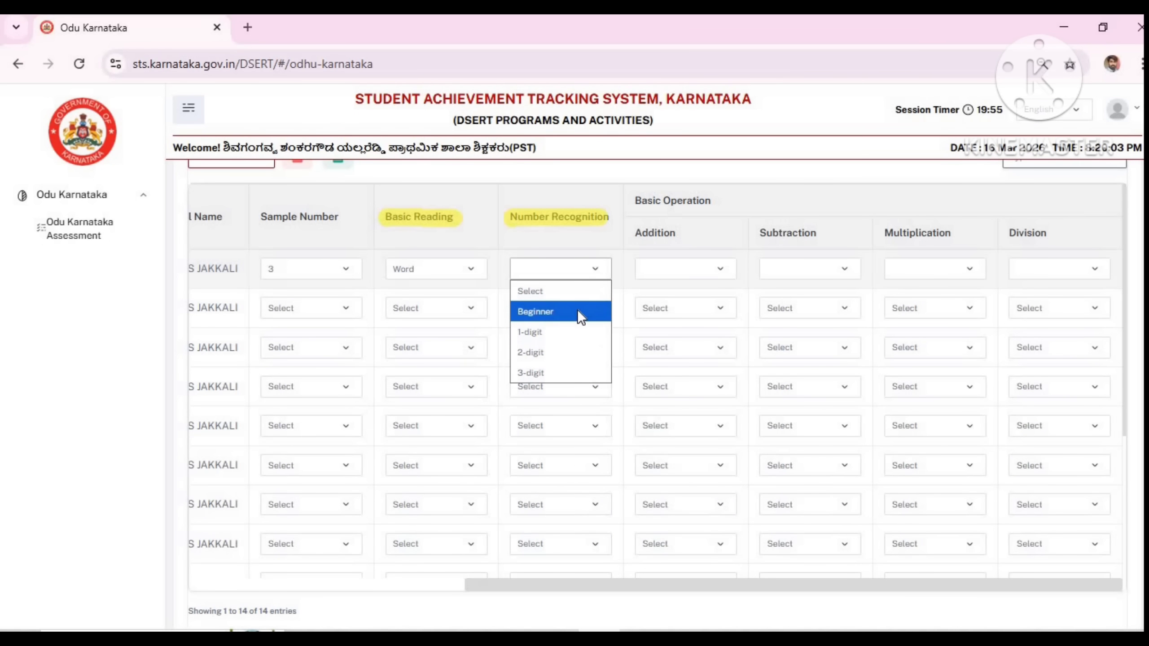
pyautogui.click(568, 353)
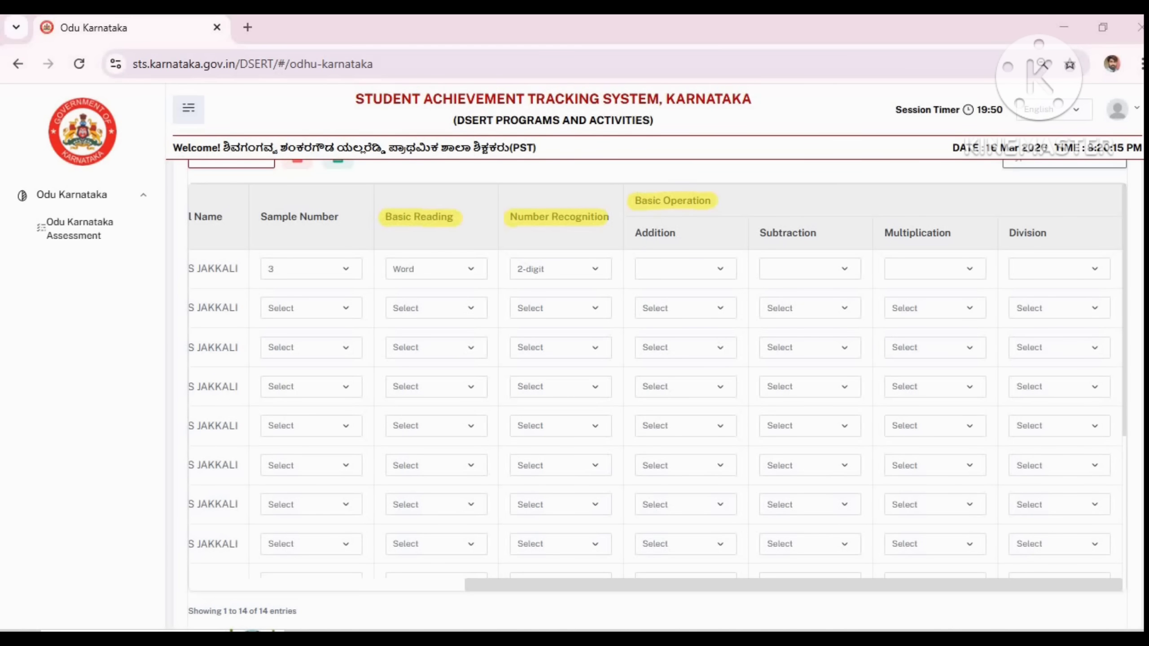
# - Set the first student's Addition, Subtraction and Multiplication to Can and Division to Cannot, and save the assessment entries
pyautogui.click(683, 269)
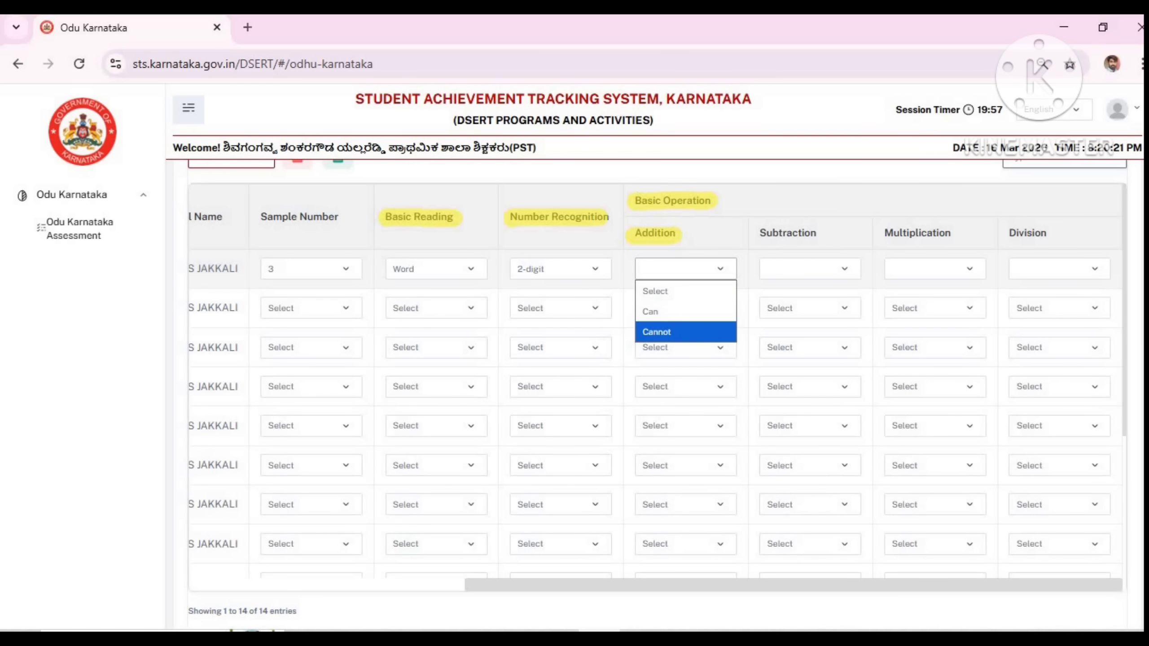
pyautogui.click(688, 316)
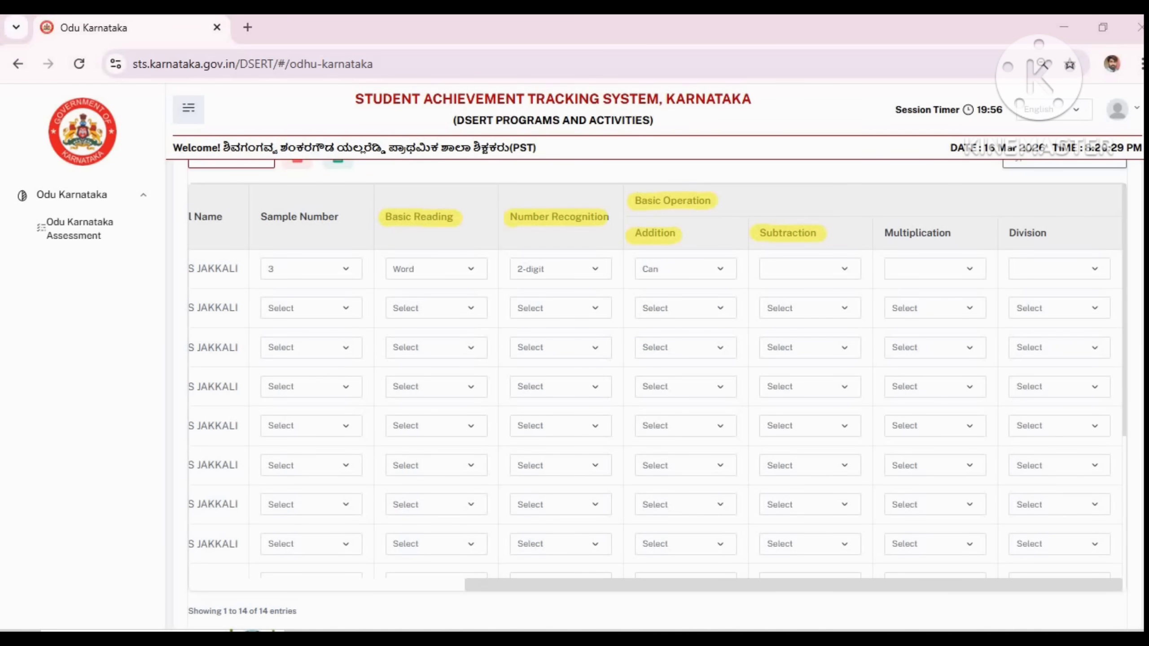
pyautogui.click(810, 269)
pyautogui.click(811, 313)
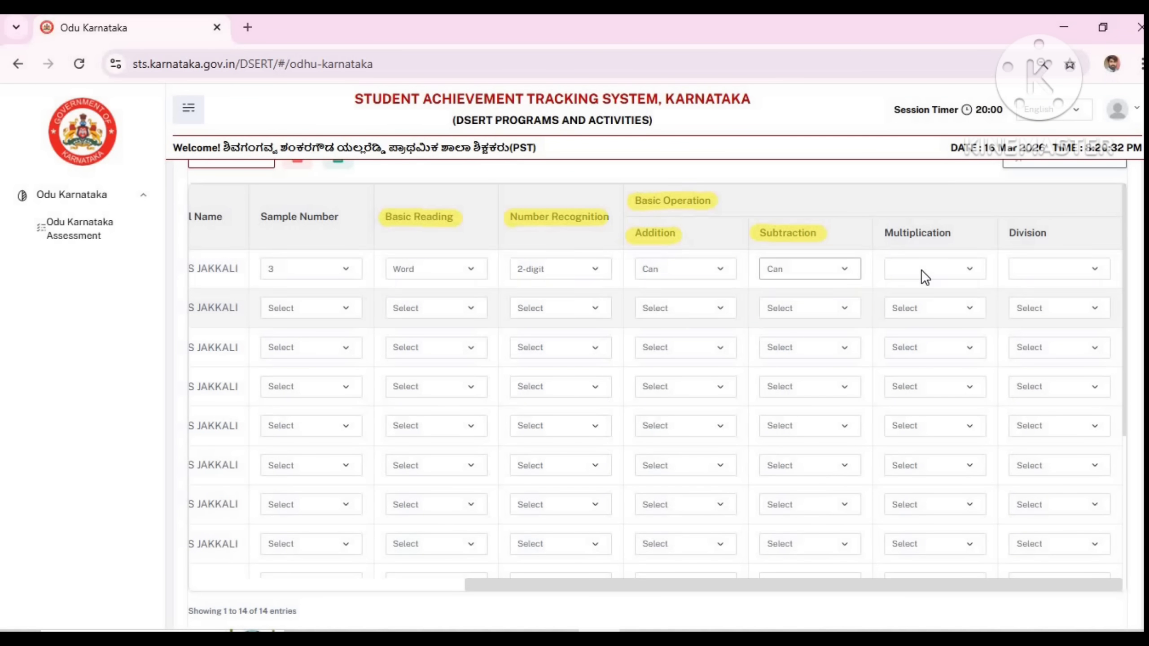
pyautogui.click(915, 265)
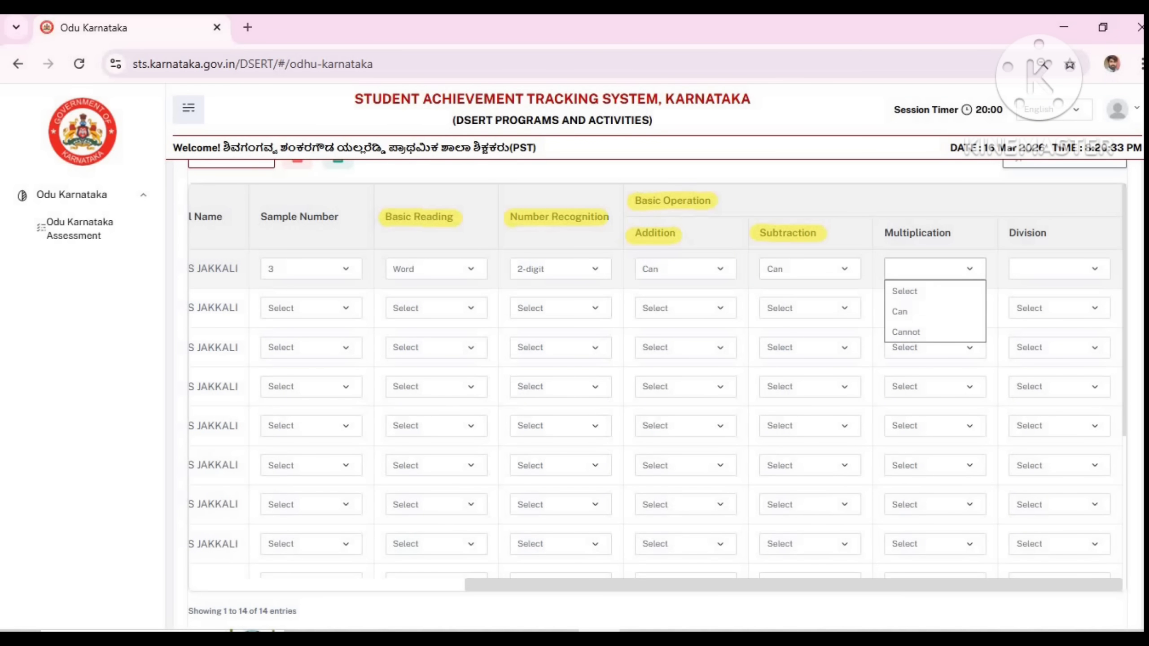
pyautogui.click(914, 311)
pyautogui.click(1054, 269)
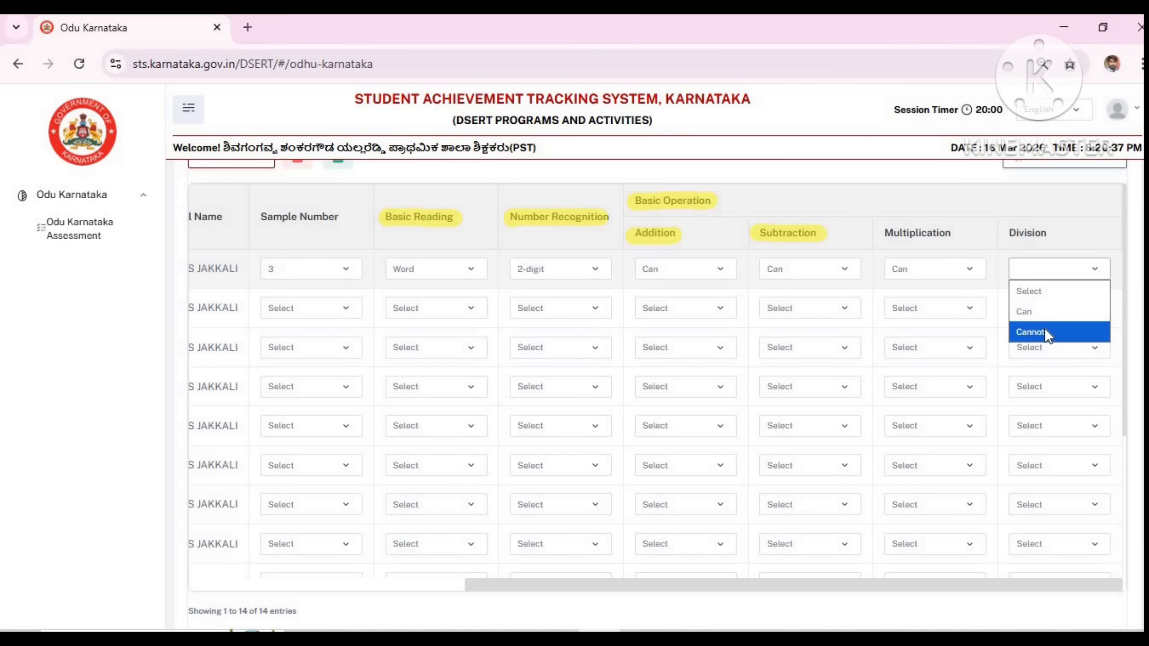
pyautogui.click(1045, 330)
pyautogui.moveTo(265, 269); pyautogui.dragTo(1049, 273)
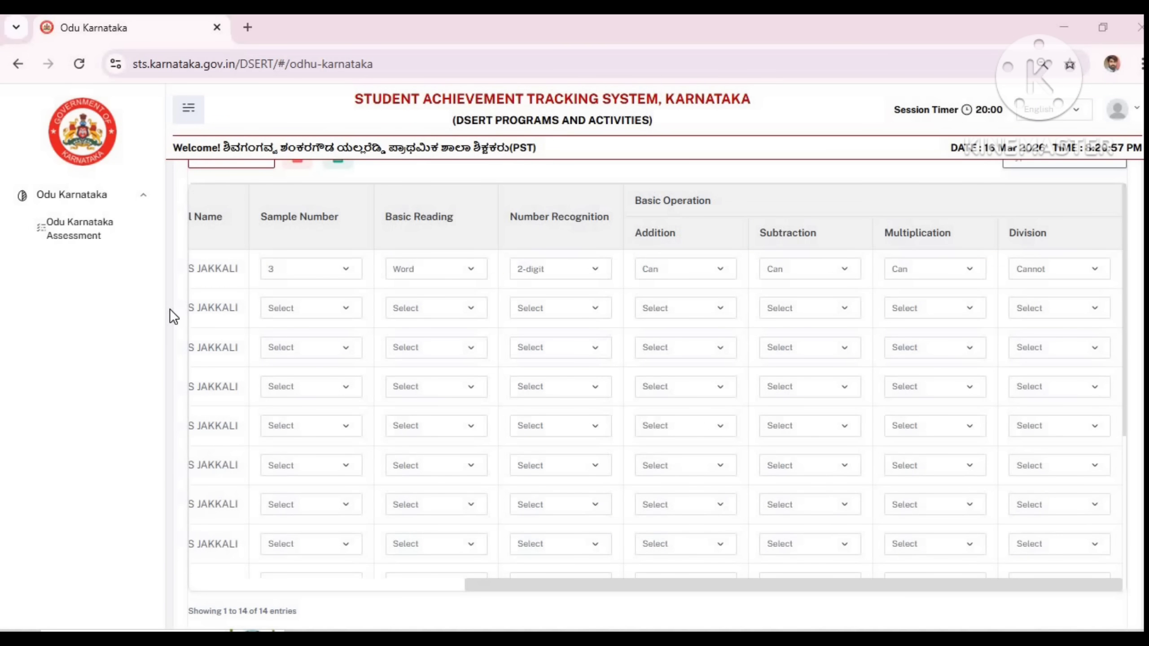
pyautogui.scroll(-2, 169, 309)
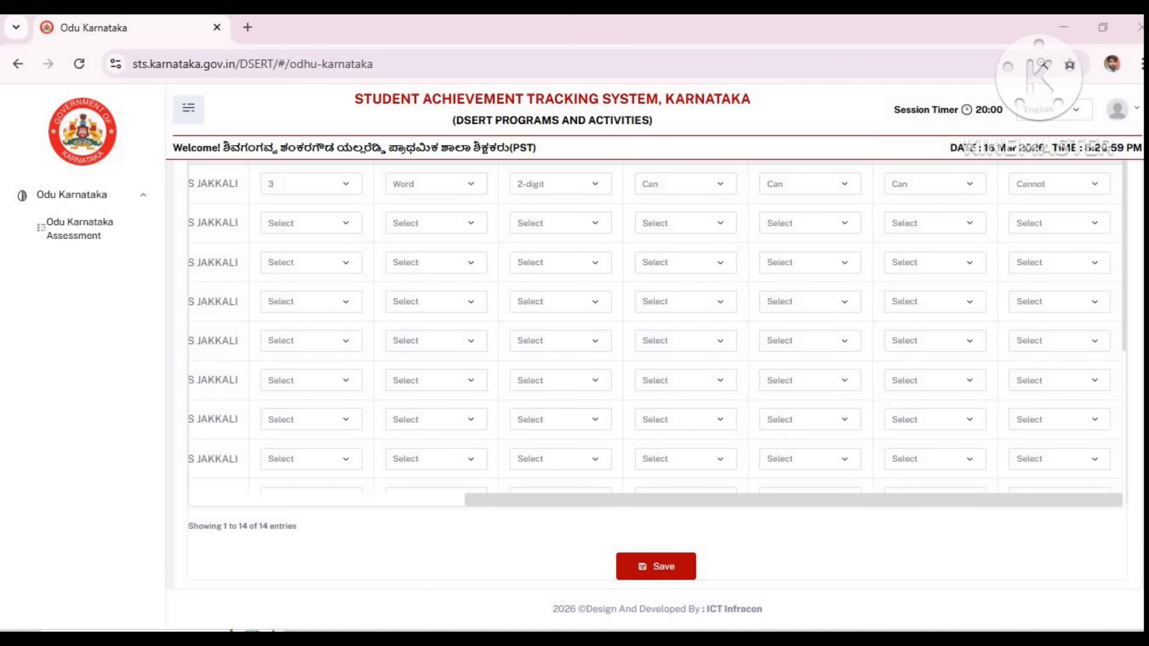
pyautogui.moveTo(800, 563); pyautogui.dragTo(698, 567)
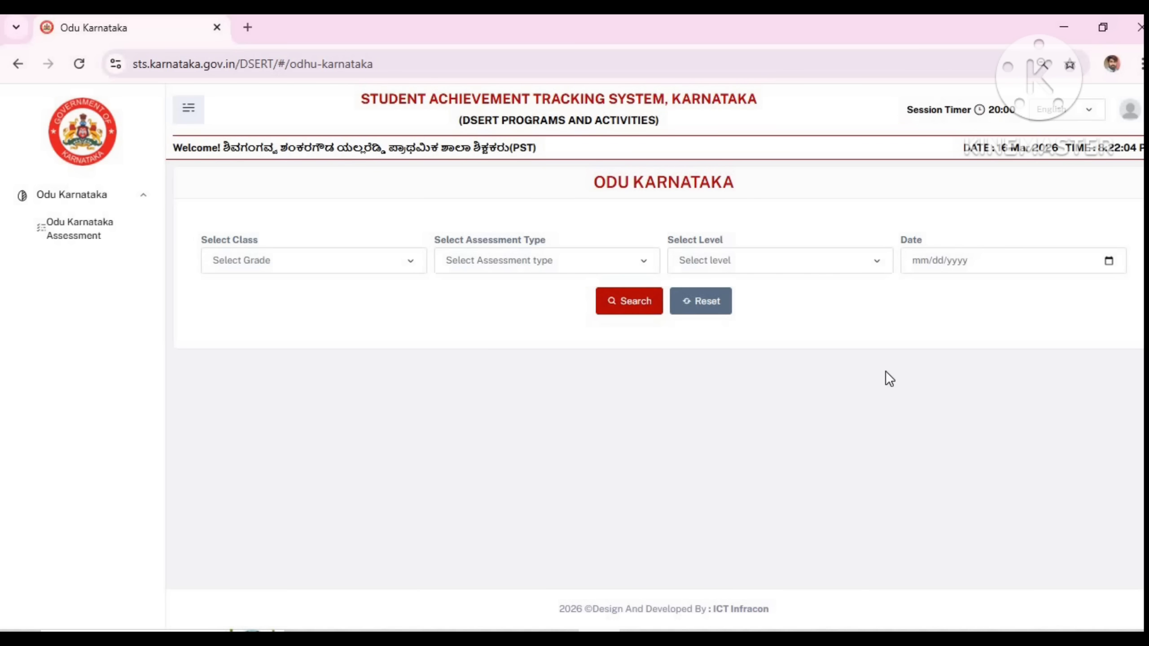
# - Search for the class 4 Baseline assessment at Basic Level dated 01/20/2026, and make the final submission of its entries
pyautogui.click(311, 260)
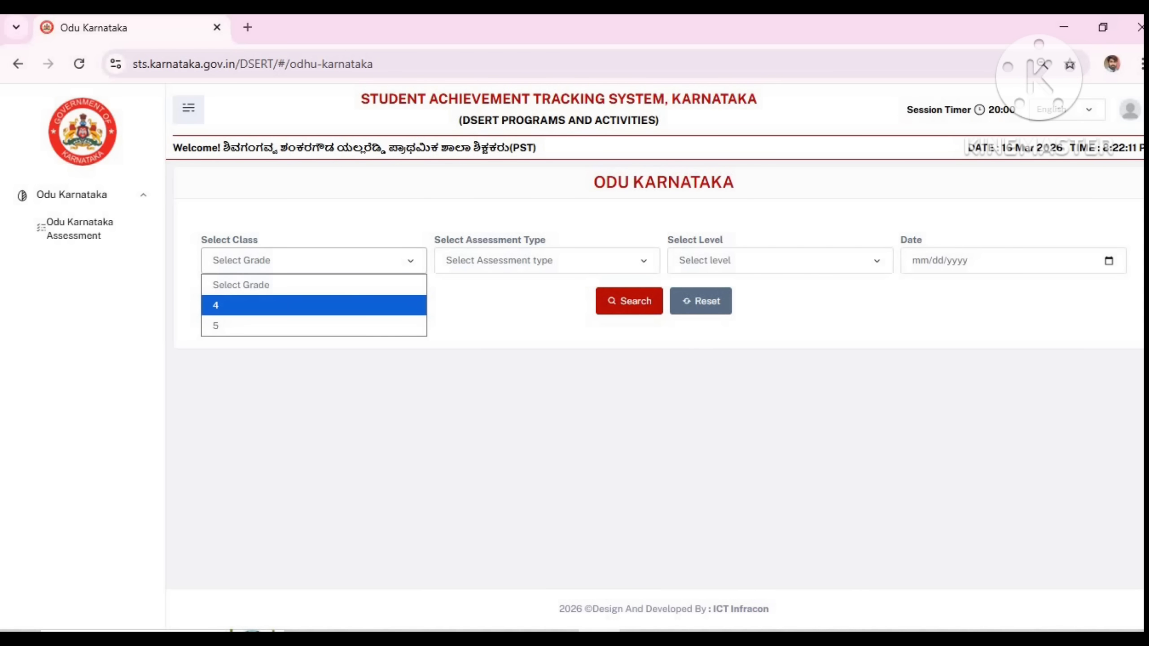
pyautogui.click(272, 306)
pyautogui.click(476, 260)
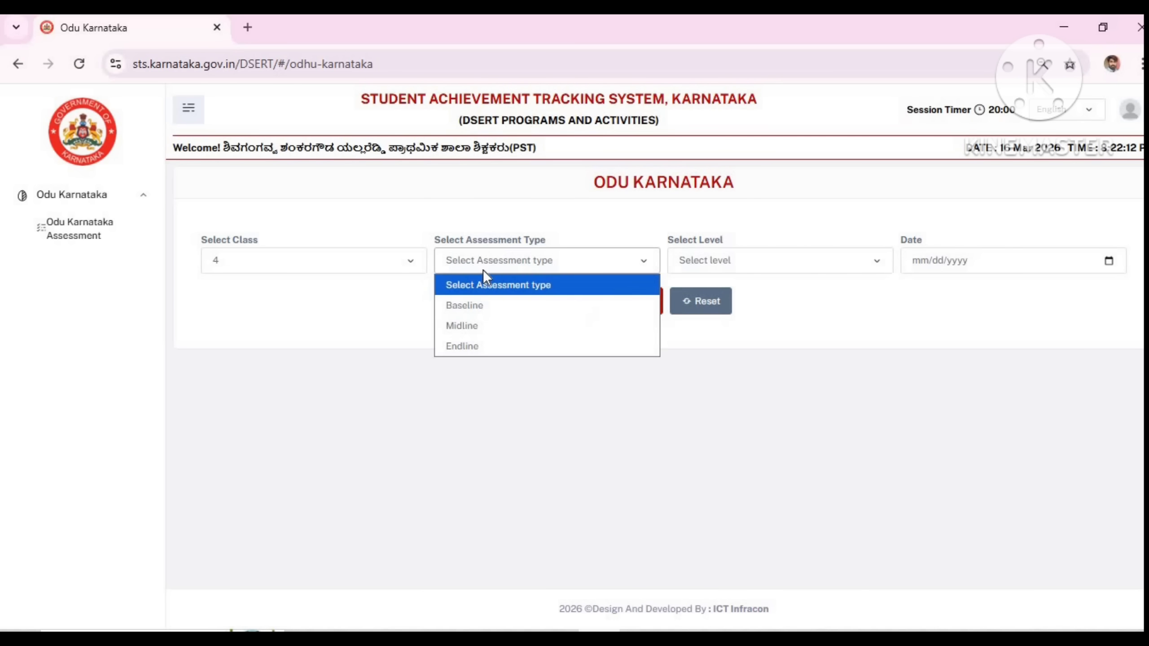
pyautogui.click(493, 306)
pyautogui.click(724, 265)
pyautogui.click(755, 307)
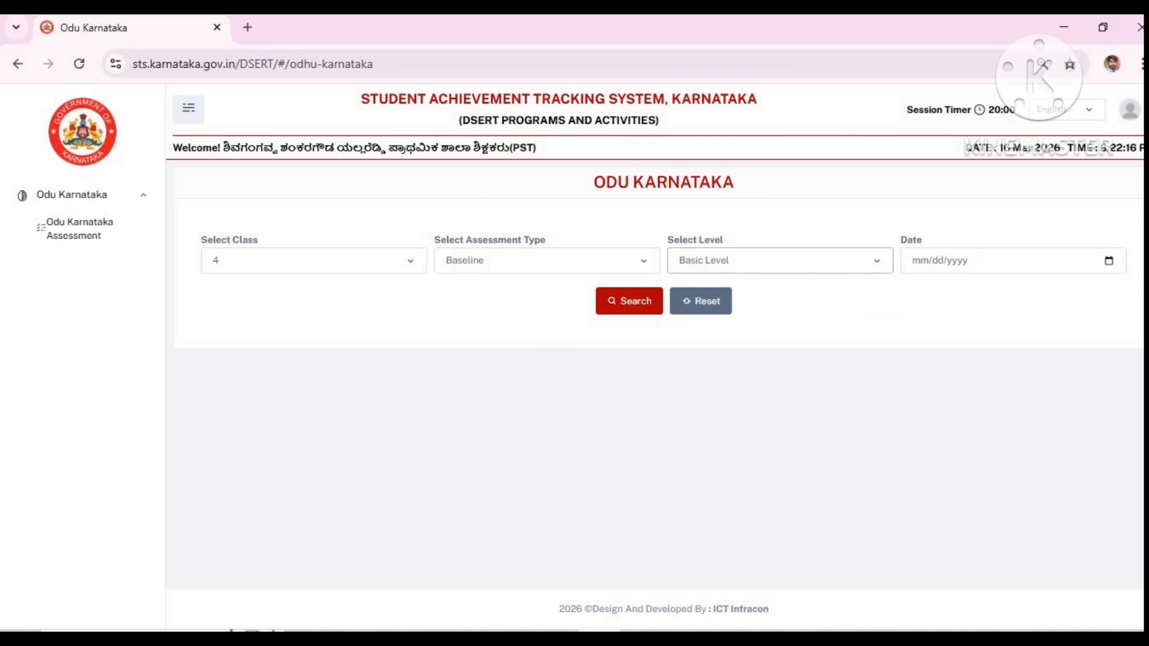
pyautogui.click(1109, 261)
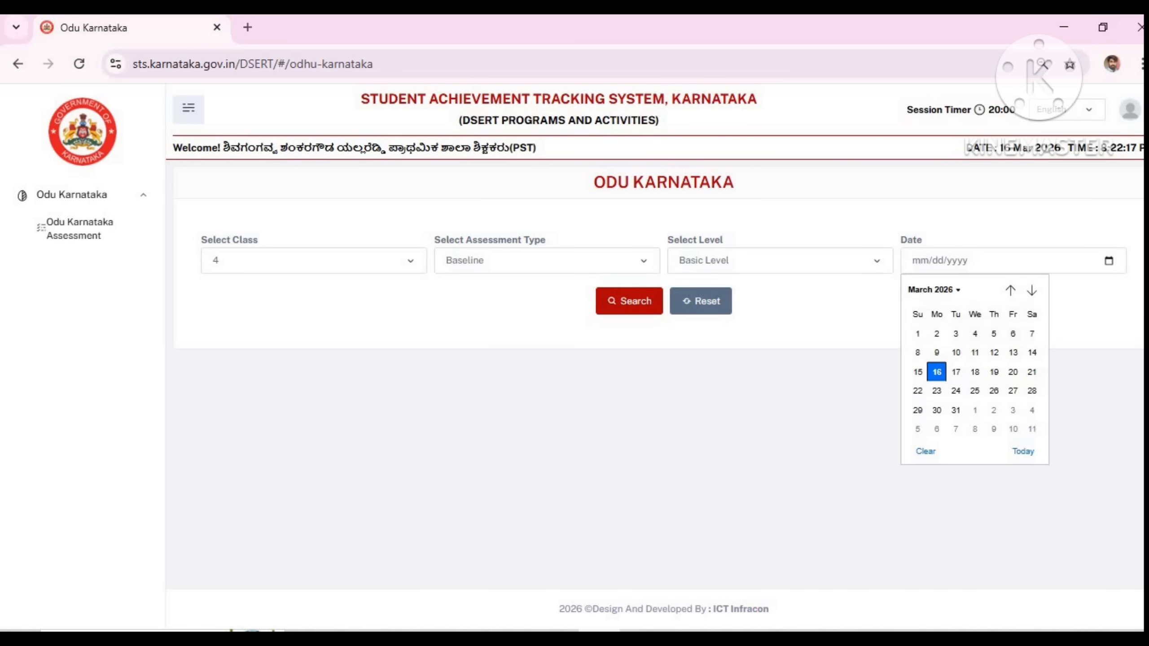
pyautogui.click(1011, 293)
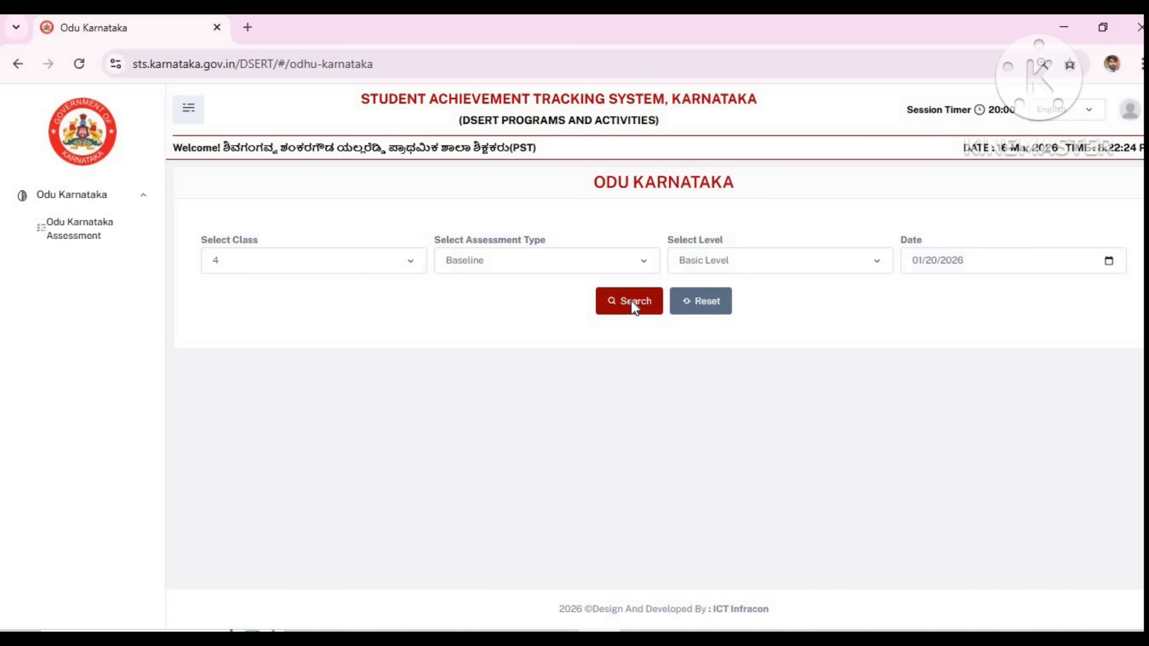
pyautogui.click(634, 302)
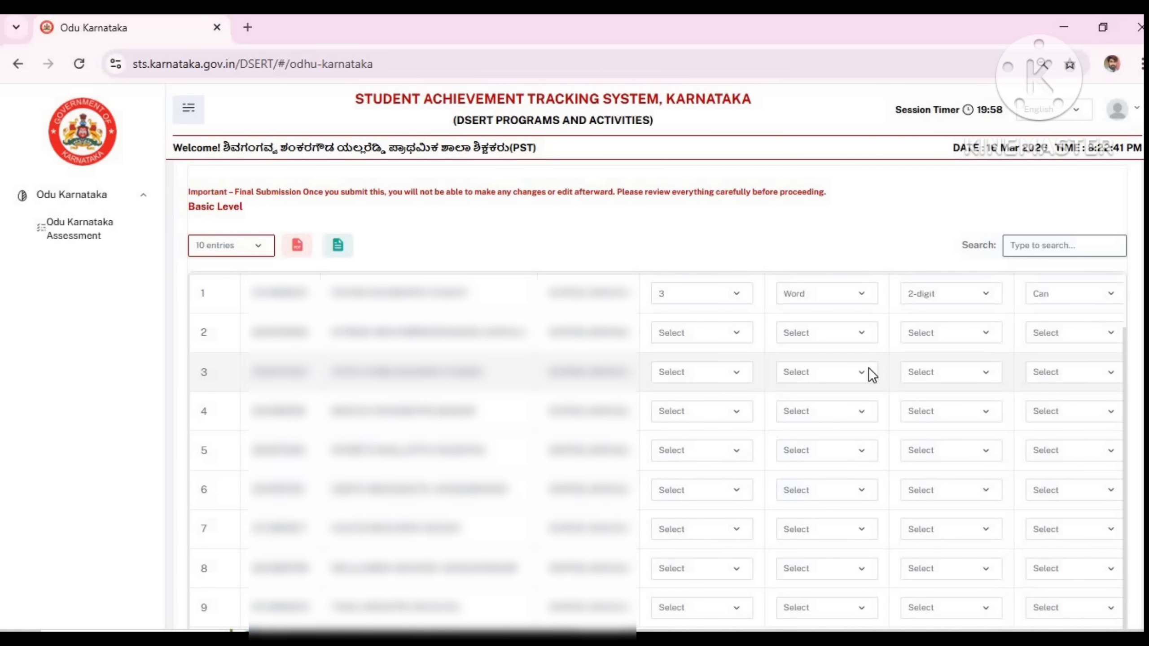
pyautogui.scroll(-4, 994, 380)
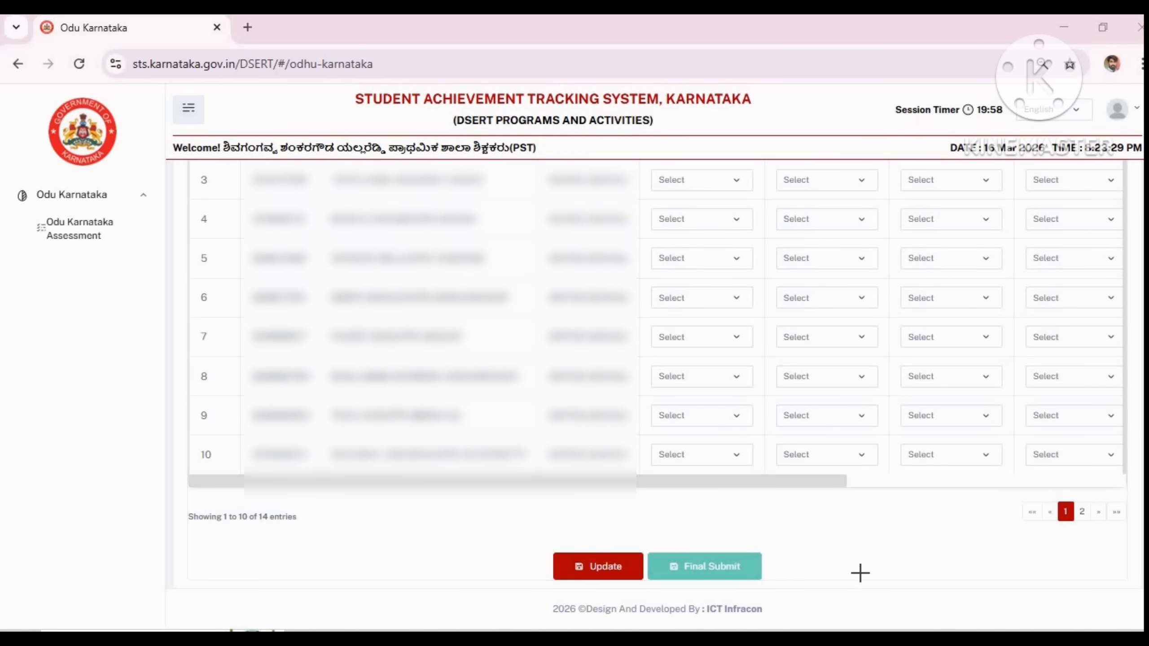
pyautogui.moveTo(872, 573); pyautogui.dragTo(767, 571)
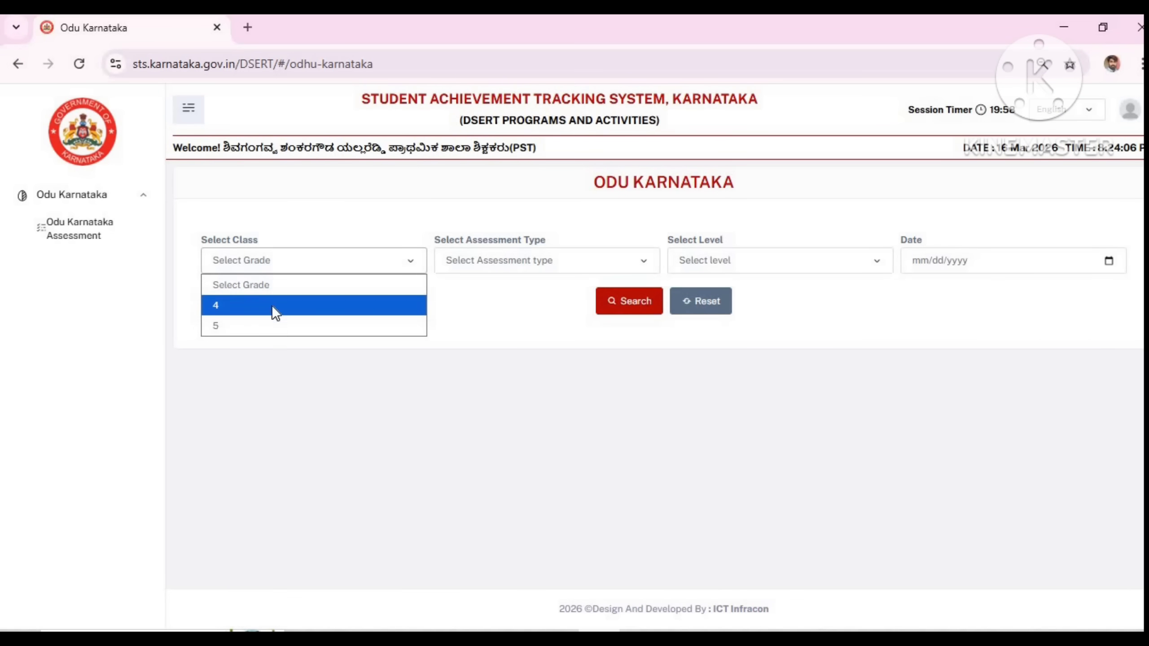
# - Sign out of the teacher account
pyautogui.click(545, 261)
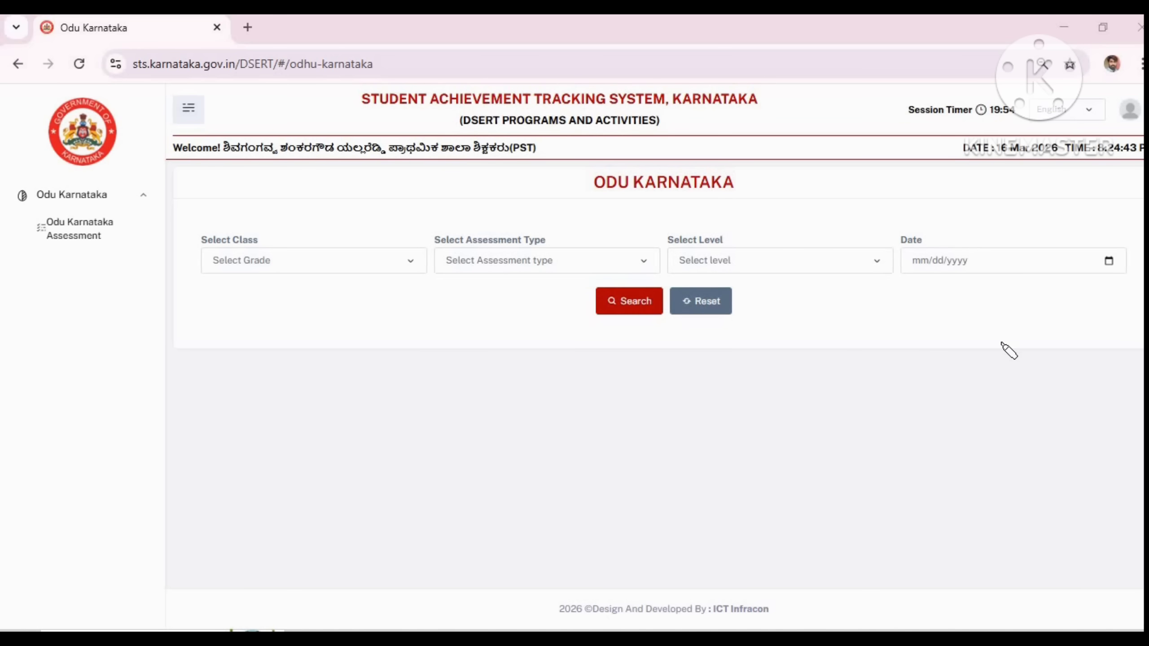
pyautogui.moveTo(1125, 110); pyautogui.dragTo(1123, 113)
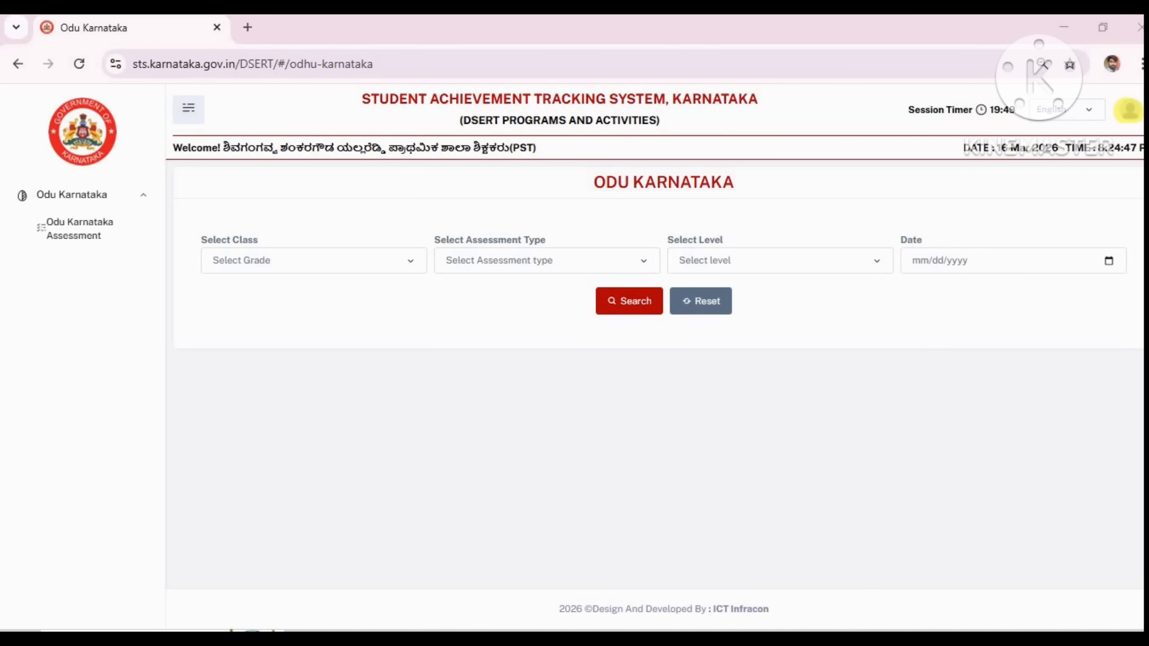
pyautogui.click(1129, 110)
pyautogui.click(1093, 137)
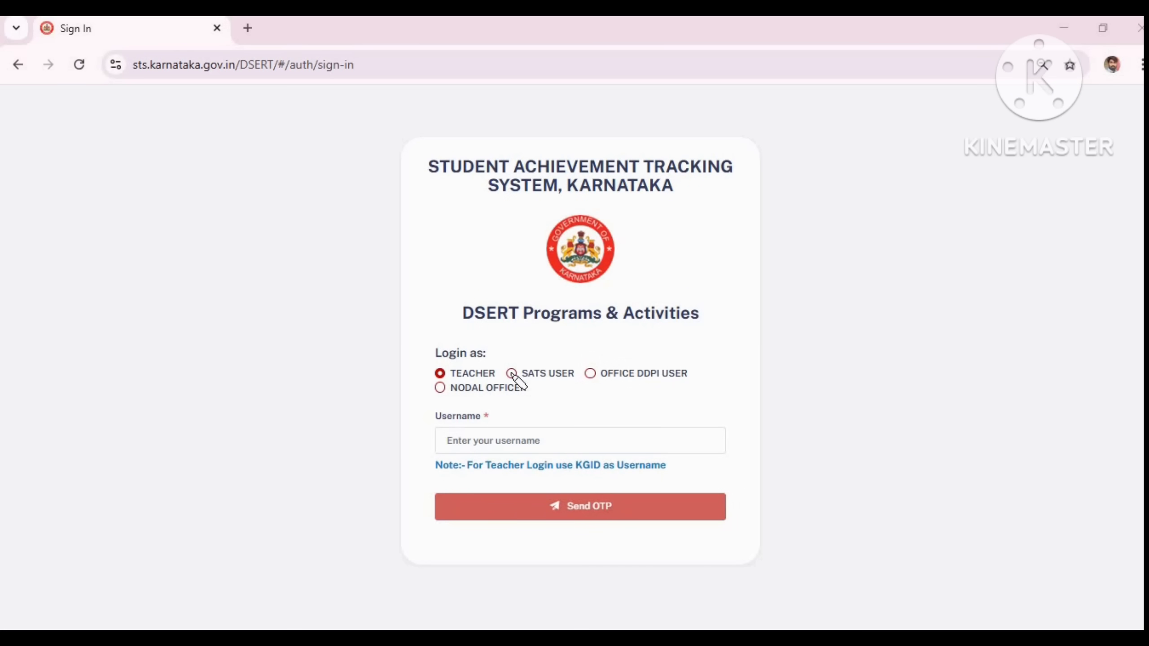
# - Sign in as a SATS user with the account username, requesting and verifying the one-time password
pyautogui.moveTo(508, 372); pyautogui.dragTo(565, 372)
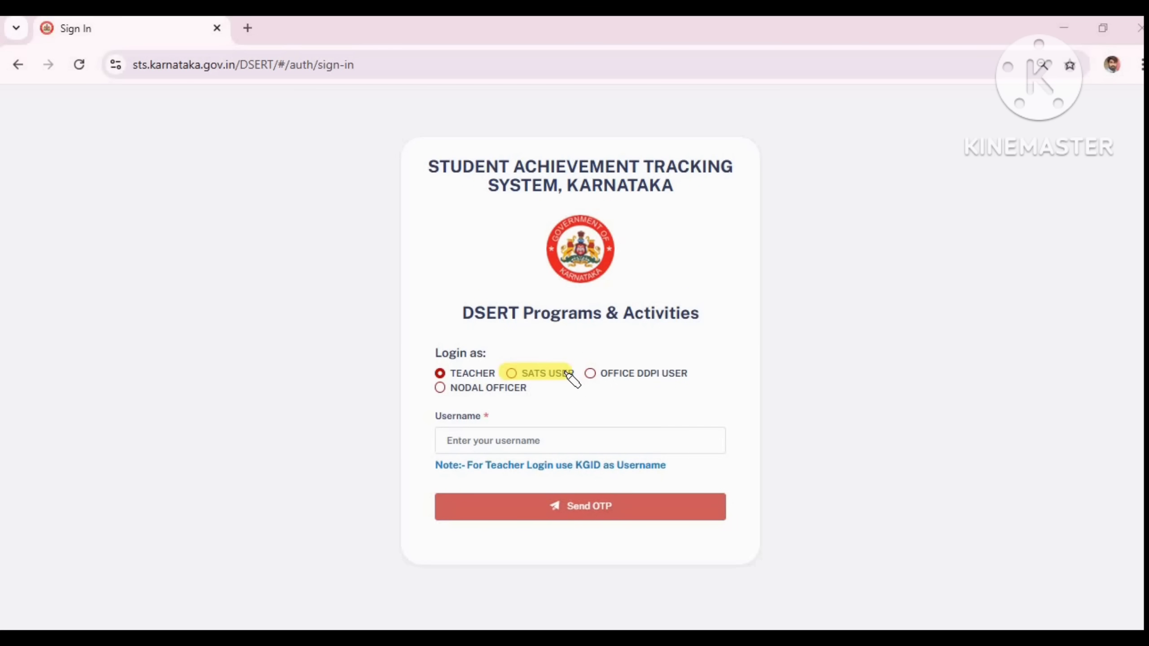
pyautogui.click(566, 373)
pyautogui.moveTo(427, 425)
pyautogui.mouseDown()
pyautogui.moveTo(480, 425)
pyautogui.moveTo(452, 462)
pyautogui.moveTo(624, 466)
pyautogui.mouseUp()
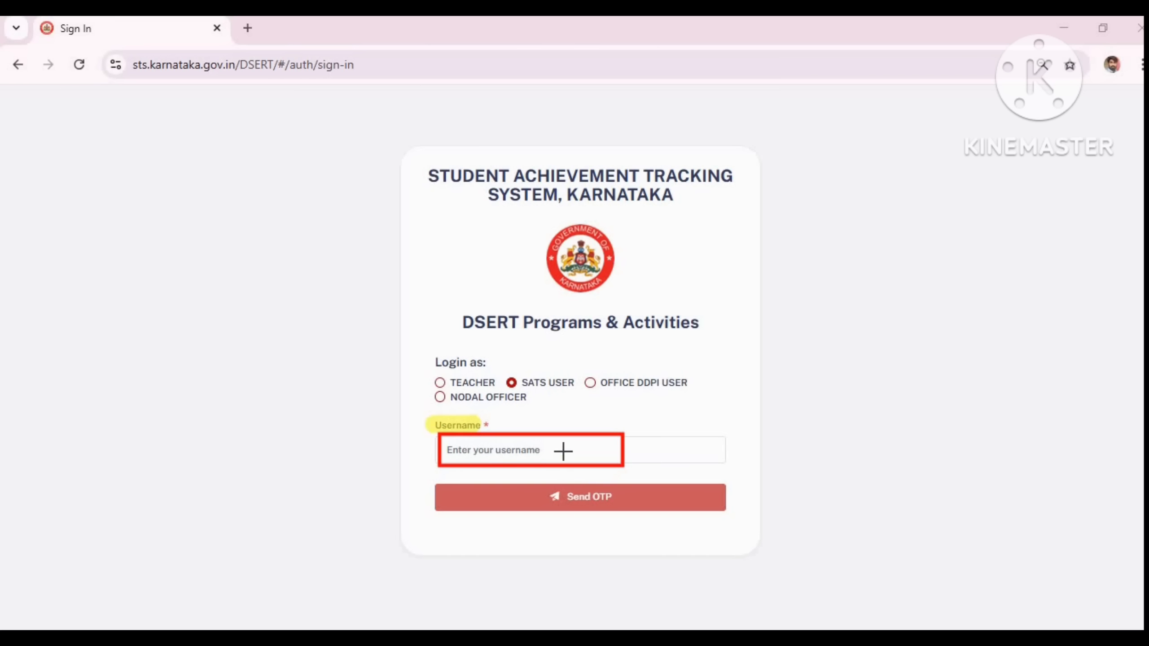
pyautogui.moveTo(840, 500); pyautogui.dragTo(730, 501)
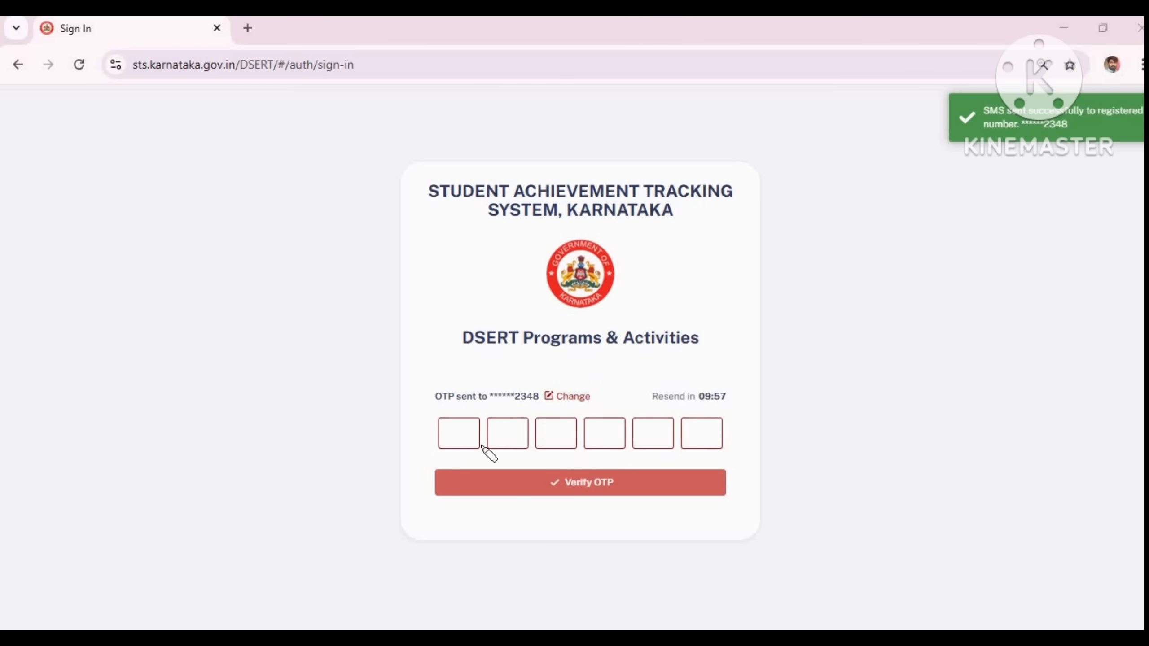
pyautogui.moveTo(441, 435); pyautogui.dragTo(696, 438)
pyautogui.moveTo(819, 491); pyautogui.dragTo(736, 483)
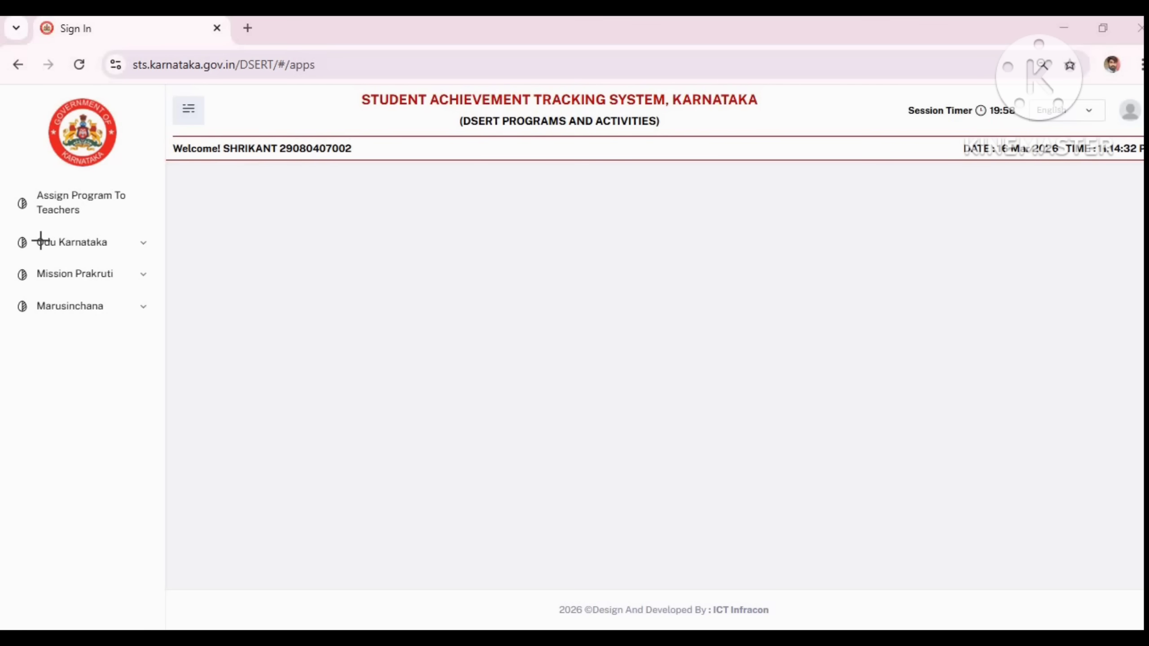
# - Open the Odu Karnataka Assessment page
pyautogui.moveTo(30, 229)
pyautogui.mouseDown()
pyautogui.moveTo(50, 254)
pyautogui.moveTo(136, 255)
pyautogui.mouseUp()
pyautogui.click(76, 242)
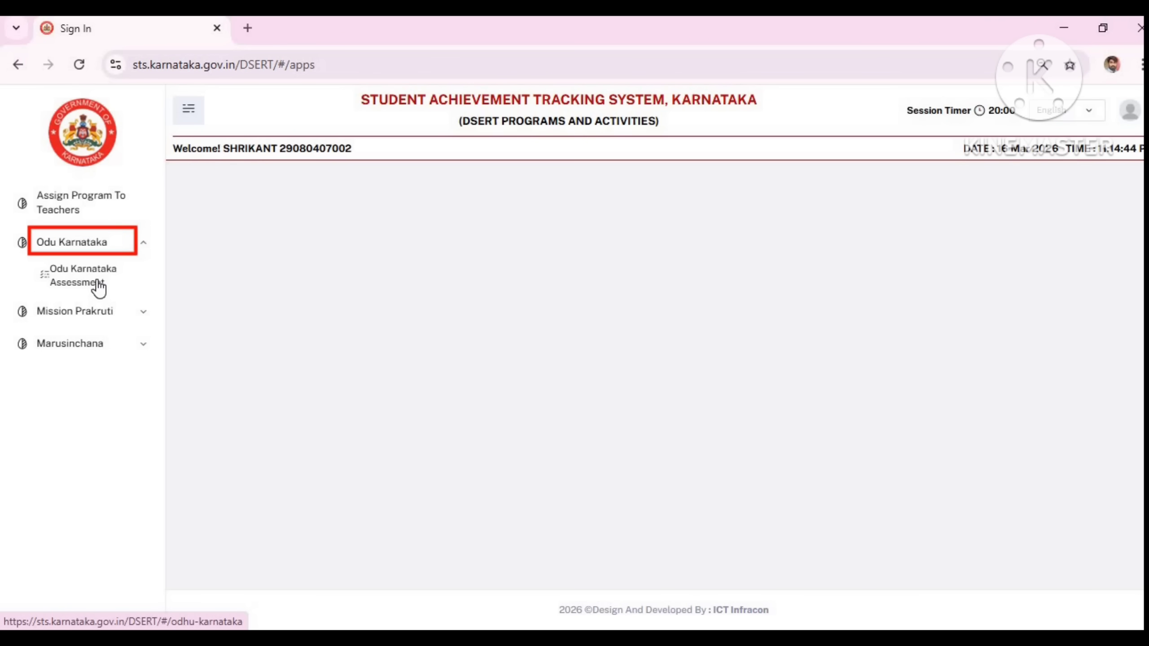
pyautogui.click(98, 286)
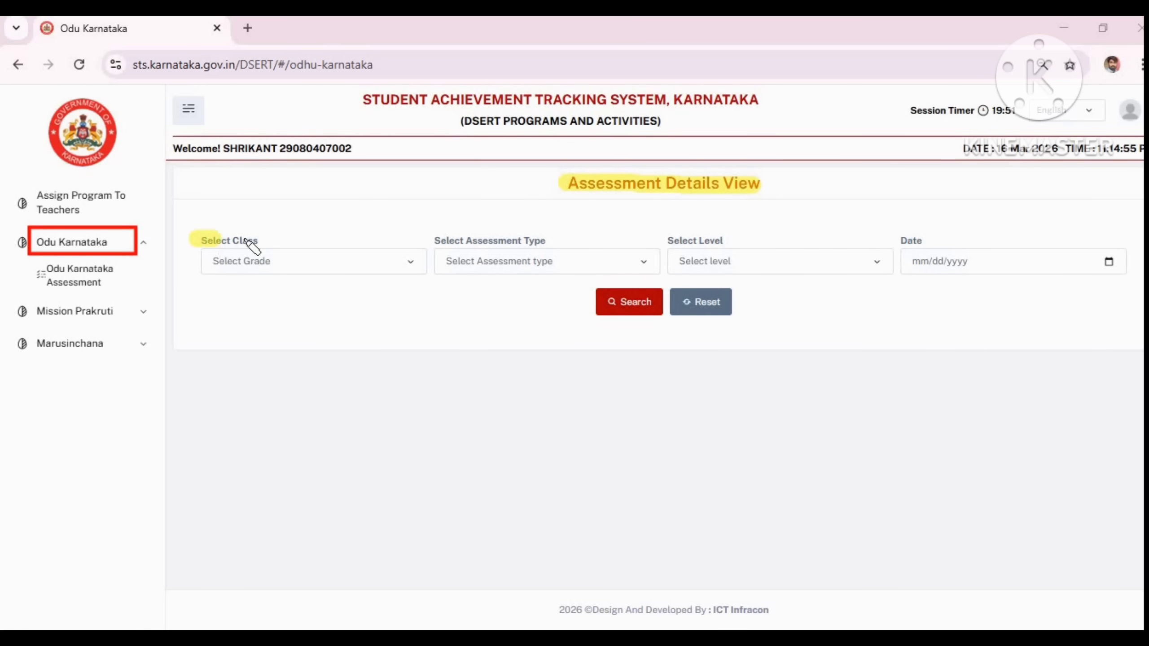
# - Search the assessment details for class 4, assessment type Baseline, level Basic Level and date 01/20/2026
pyautogui.click(290, 261)
pyautogui.click(329, 306)
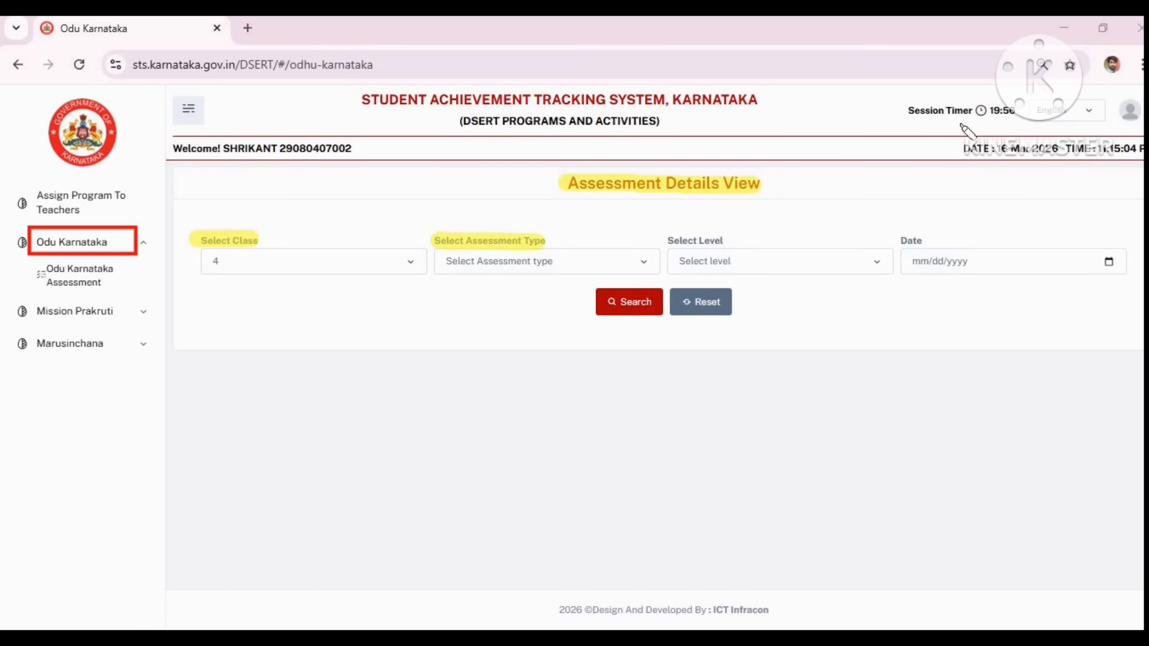
pyautogui.click(538, 262)
pyautogui.click(516, 304)
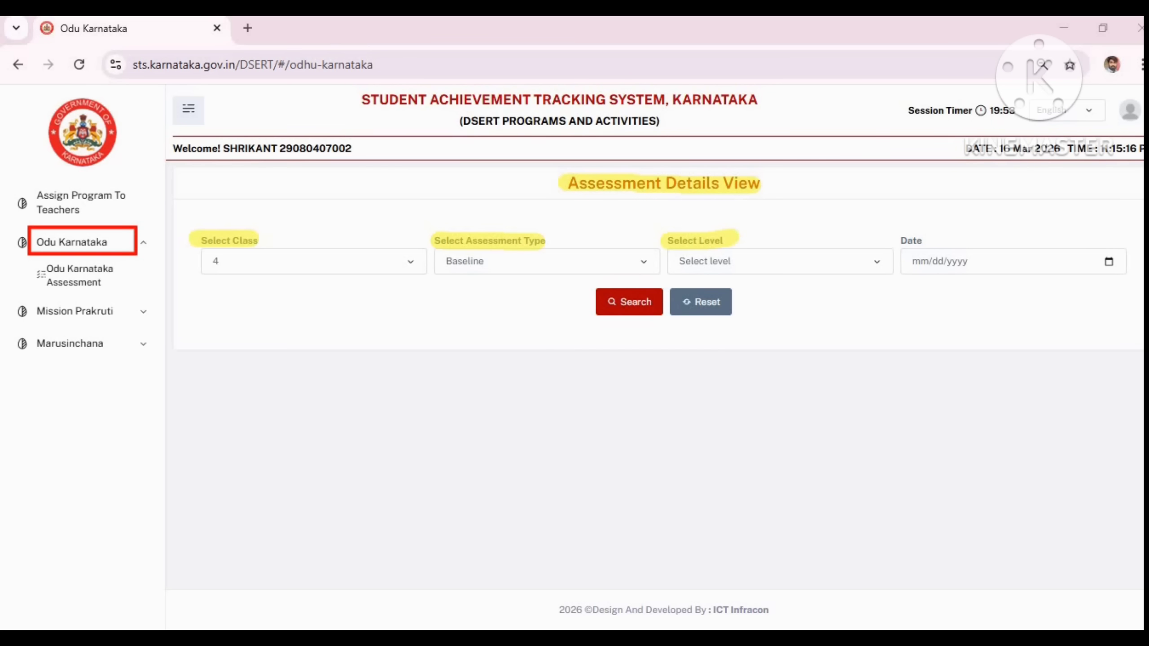
pyautogui.click(746, 261)
pyautogui.click(812, 312)
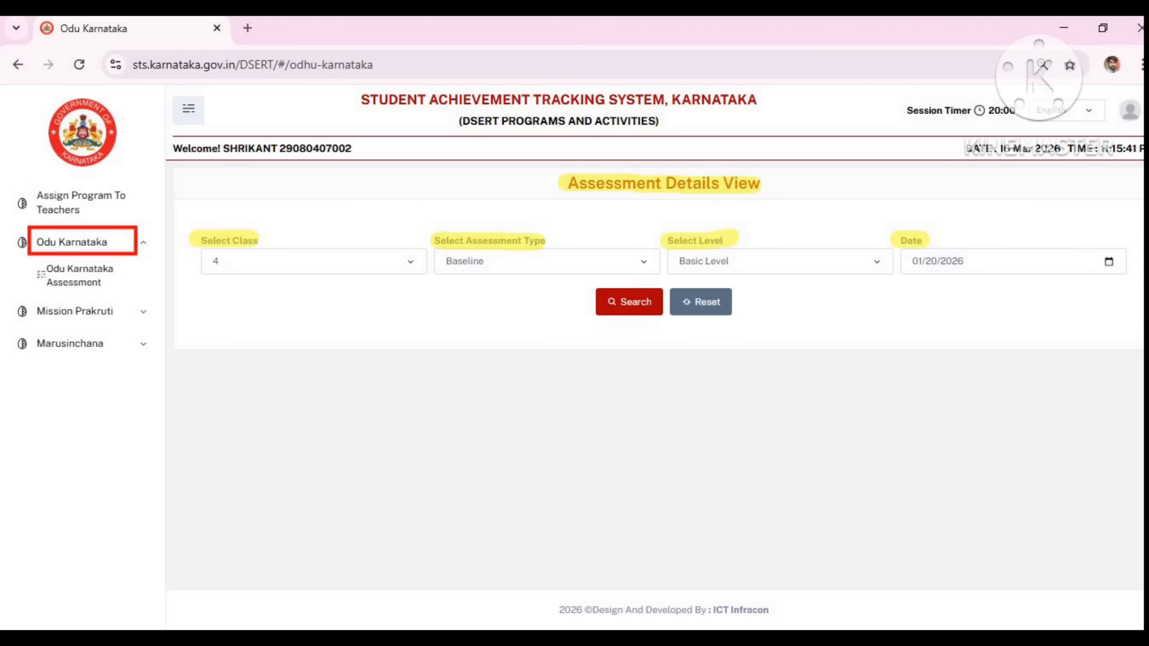
pyautogui.click(633, 303)
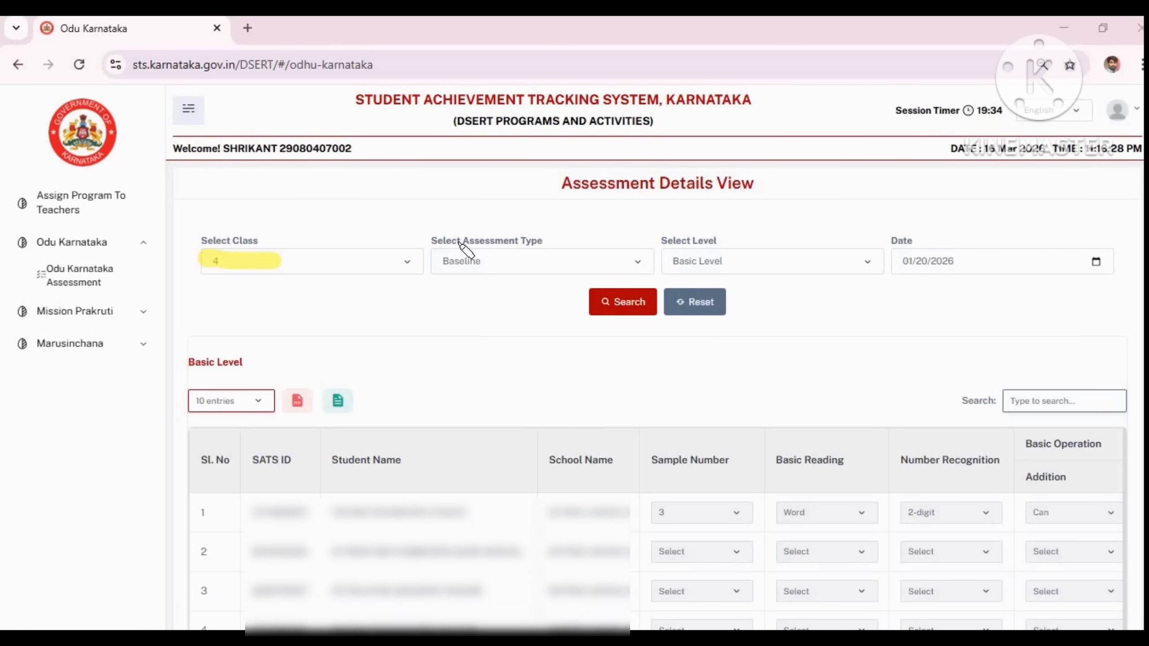
pyautogui.moveTo(459, 241); pyautogui.dragTo(507, 245)
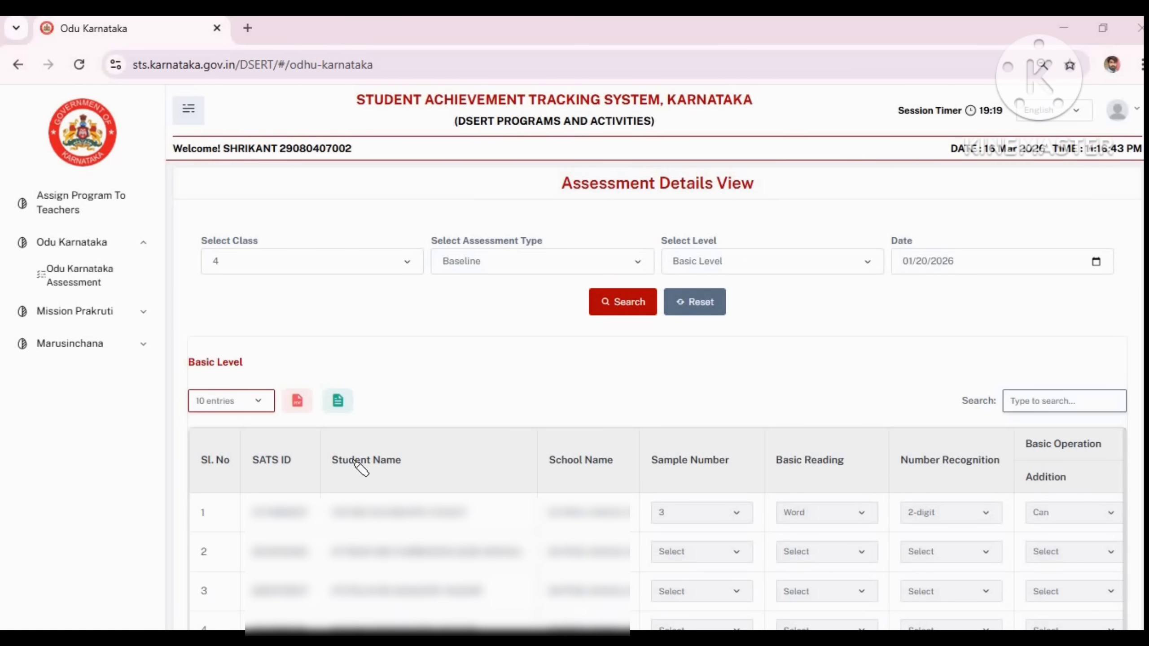
pyautogui.click(298, 400)
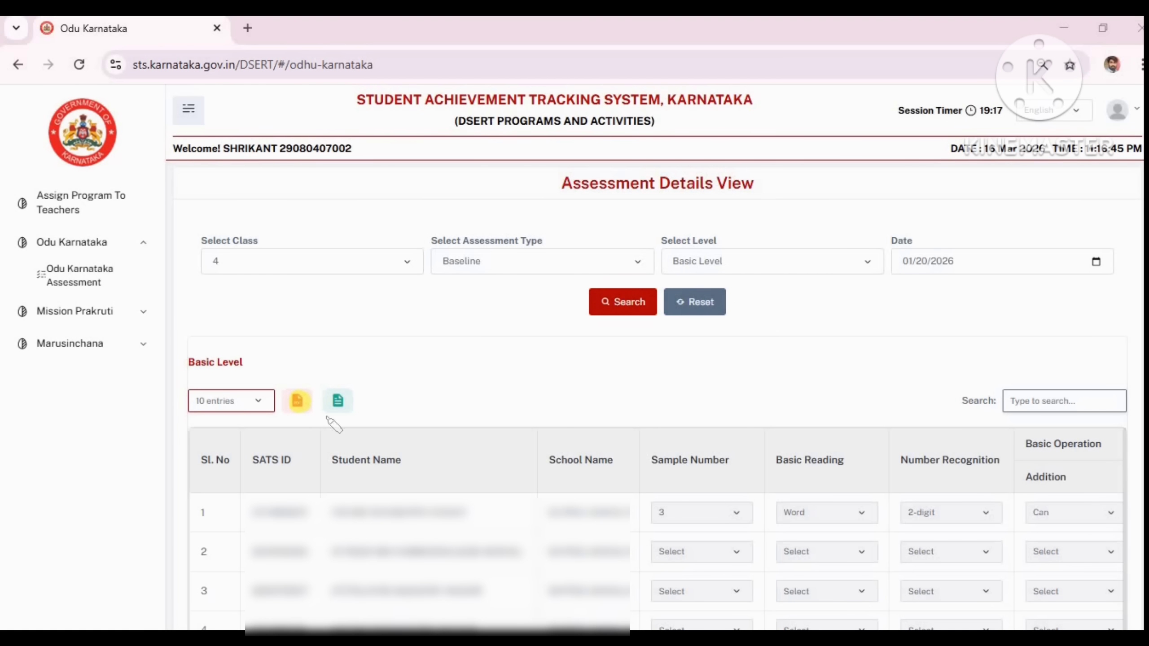
pyautogui.click(338, 401)
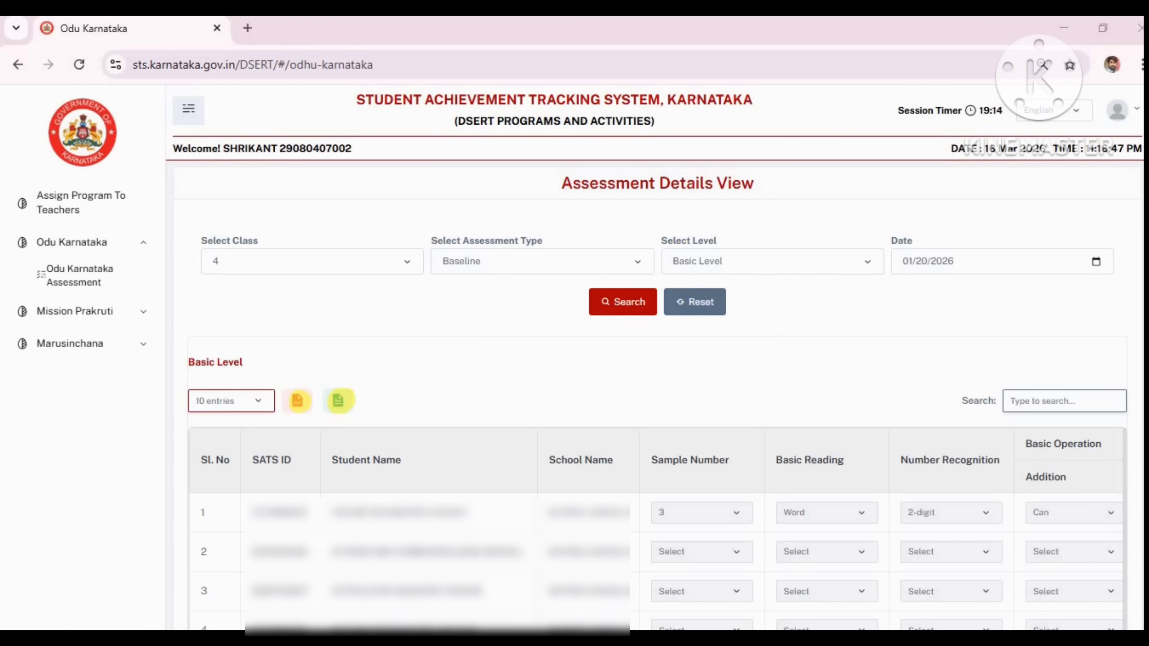